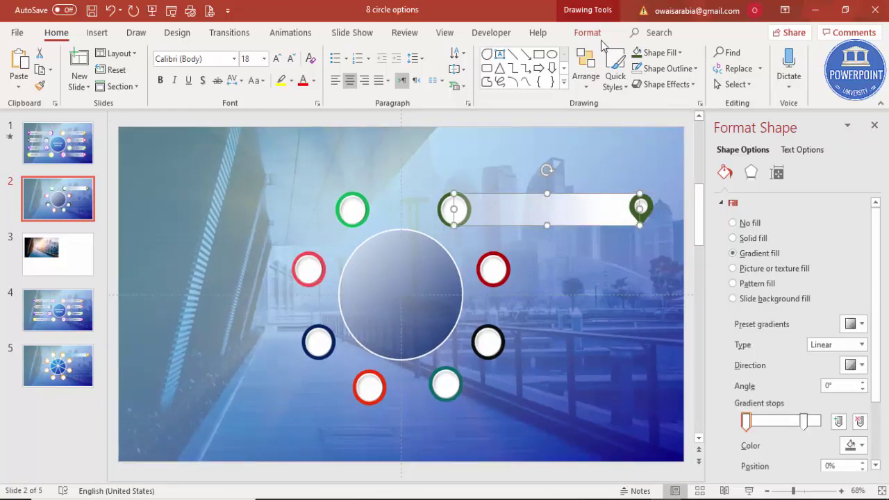
# Send the top white gradient banner to the back, behind the green pin
pyautogui.click(587, 33)
pyautogui.click(701, 70)
pyautogui.click(678, 103)
pyautogui.click(588, 159)
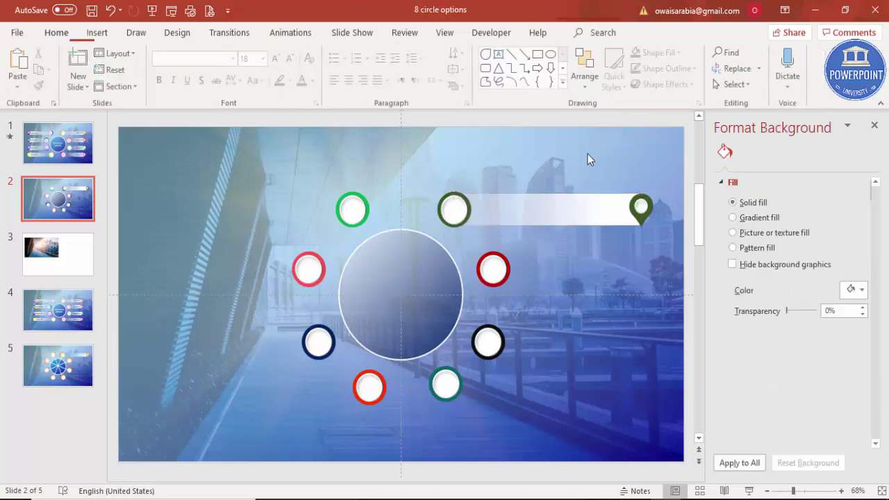
# Copy the banner down to the red and black ring rows and resize each copy to fit
pyautogui.click(517, 210)
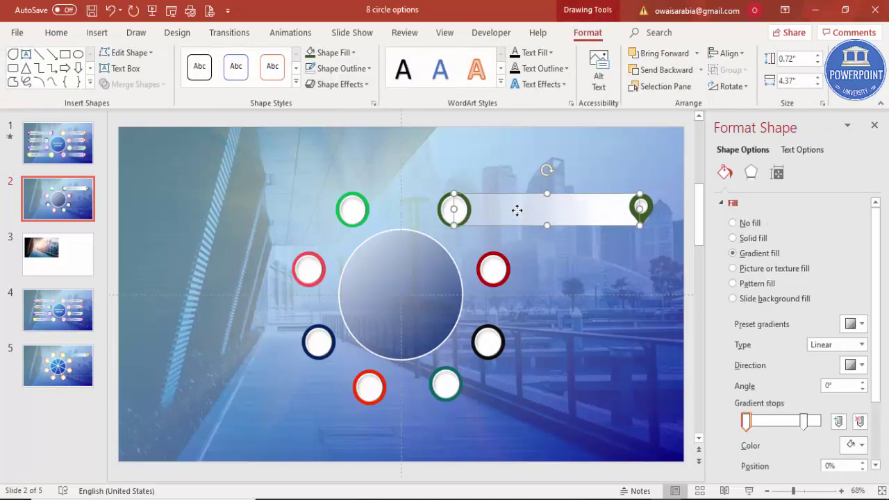
pyautogui.moveTo(517, 210); pyautogui.dragTo(542, 264)
pyautogui.moveTo(673, 268); pyautogui.dragTo(637, 257)
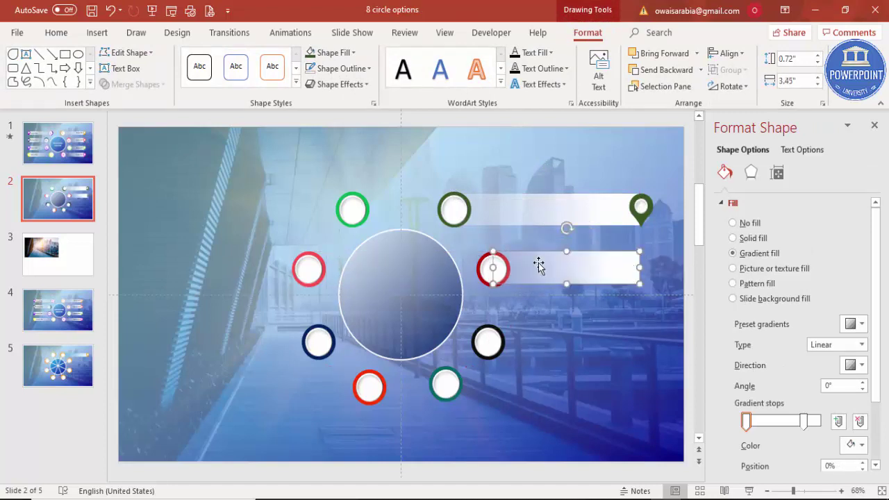
pyautogui.moveTo(541, 264); pyautogui.dragTo(546, 341)
pyautogui.moveTo(635, 341); pyautogui.dragTo(636, 386)
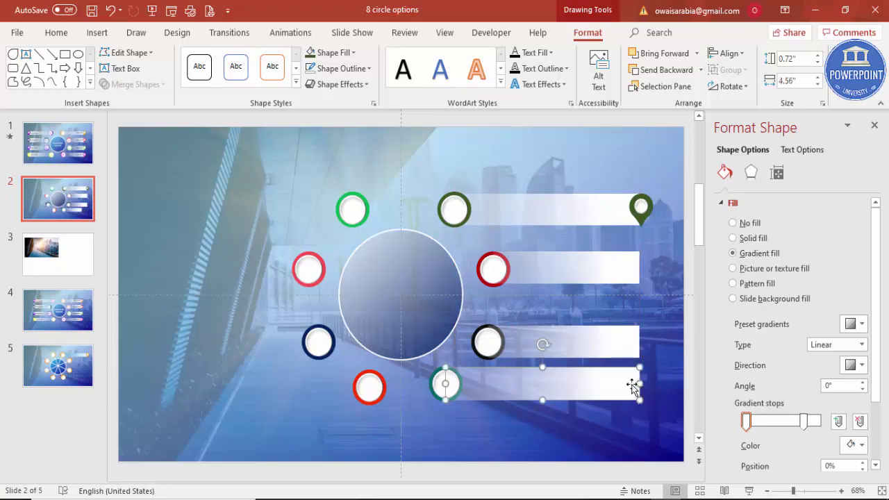
# Nudge the navy ring, black ring and its banner up together
pyautogui.click(517, 347)
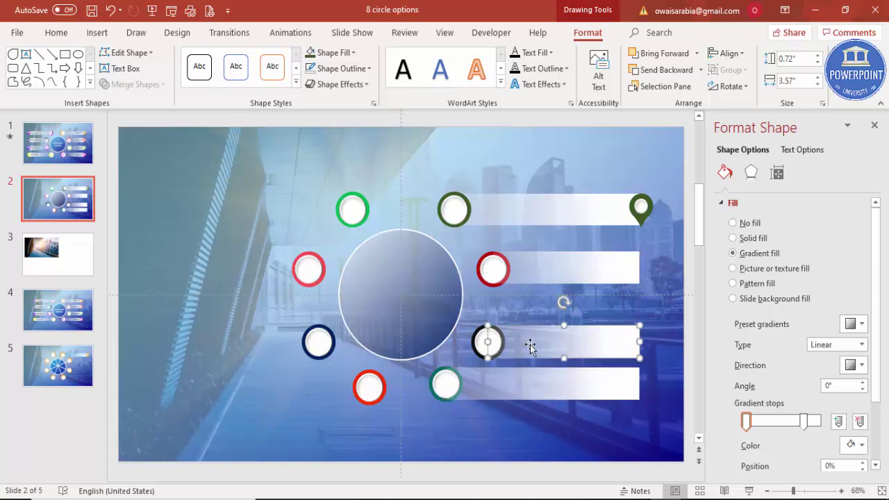
pyautogui.keyDown('shift'); pyautogui.click(484, 340); pyautogui.keyUp('shift')
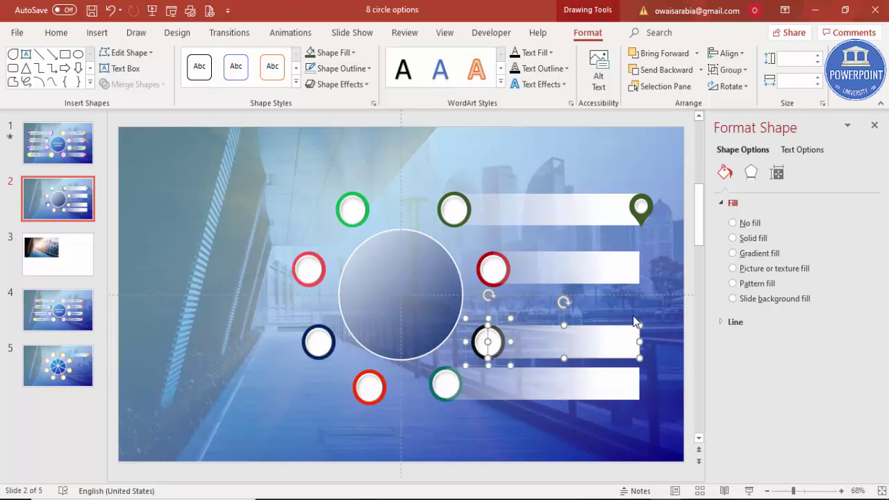
pyautogui.keyDown('shift'); pyautogui.click(325, 345); pyautogui.keyUp('shift')
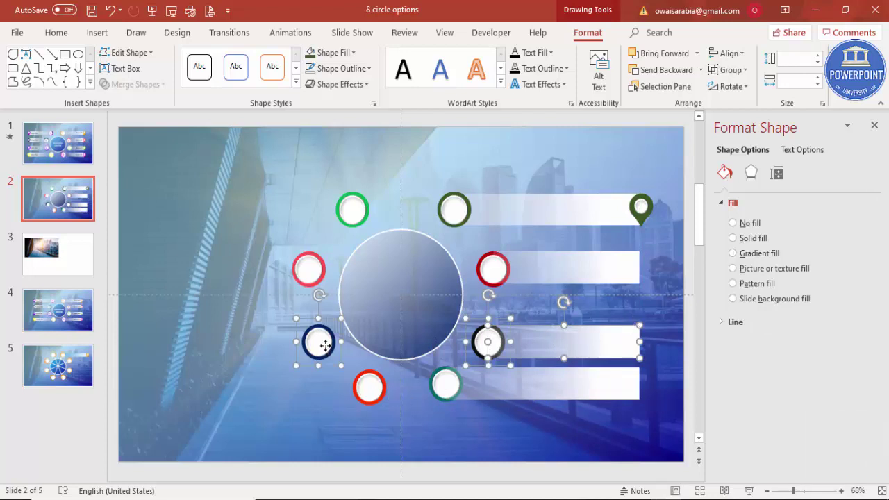
pyautogui.press('Up')
pyautogui.press('Up')
pyautogui.press('Up')
pyautogui.press('Up')
pyautogui.press('Up')
pyautogui.press('Up')
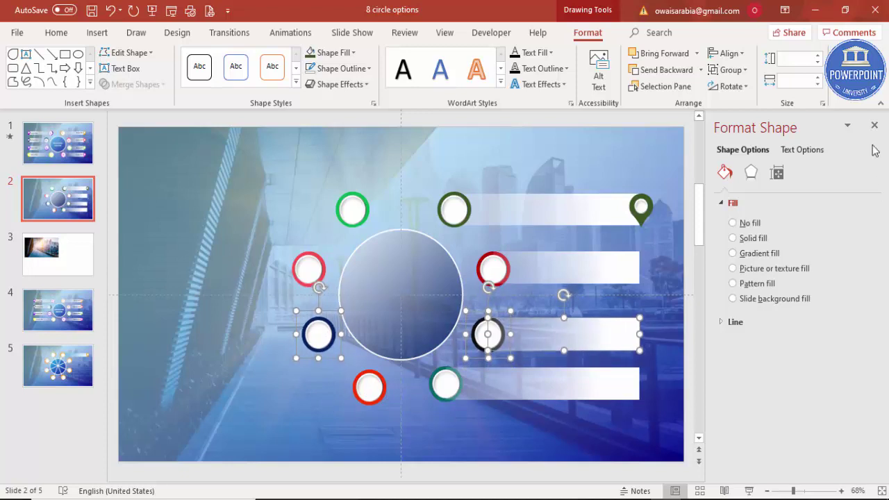
pyautogui.click(563, 146)
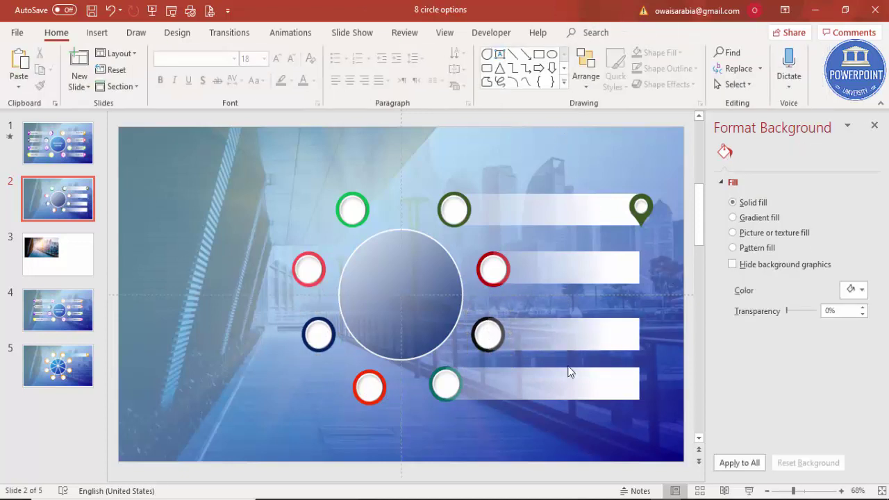
# Copy the green pin onto the ends of the second, third and fourth right-hand banners
pyautogui.click(641, 206)
pyautogui.moveTo(641, 205); pyautogui.dragTo(645, 271)
pyautogui.hotkey('ctrl', 'd')
pyautogui.moveTo(647, 313); pyautogui.dragTo(645, 334)
pyautogui.hotkey('ctrl', 'd')
pyautogui.moveTo(644, 402); pyautogui.dragTo(644, 381)
# Place a copy of the top white banner near the top-left ring
pyautogui.click(557, 209)
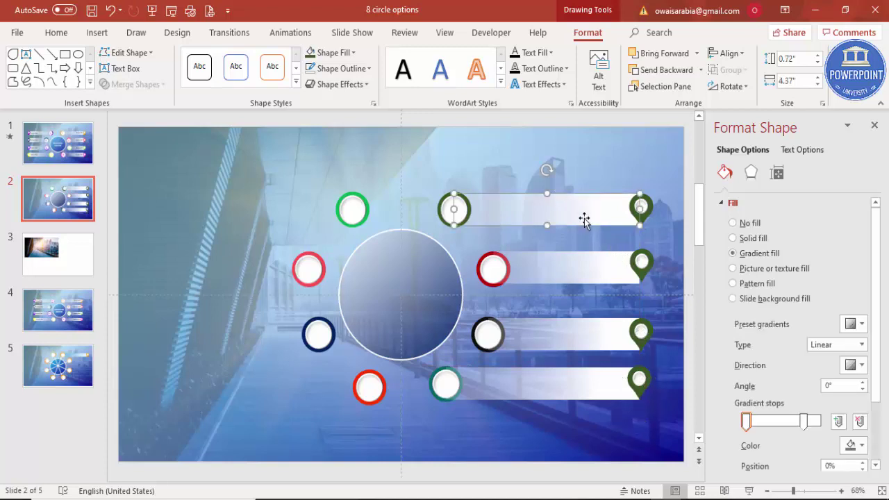
pyautogui.click(563, 186)
pyautogui.click(565, 196)
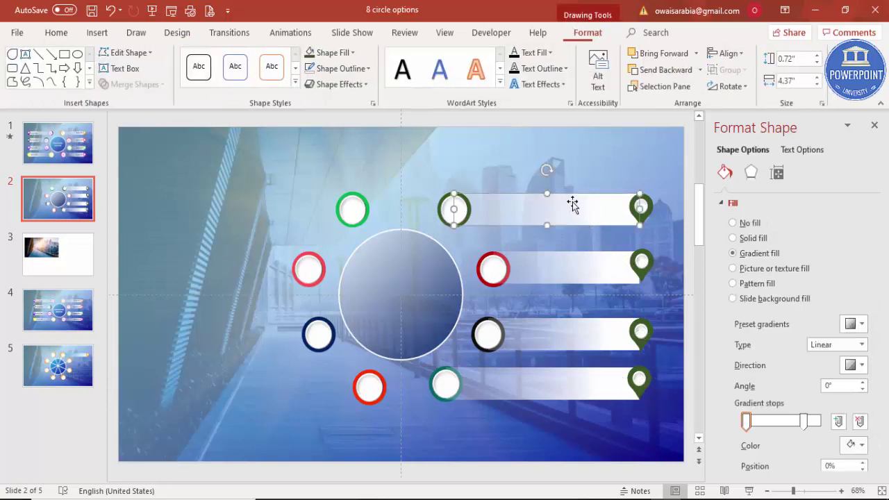
pyautogui.moveTo(565, 196); pyautogui.dragTo(314, 172)
# Flip the copied banner horizontally and line it up with the green ring
pyautogui.click(738, 89)
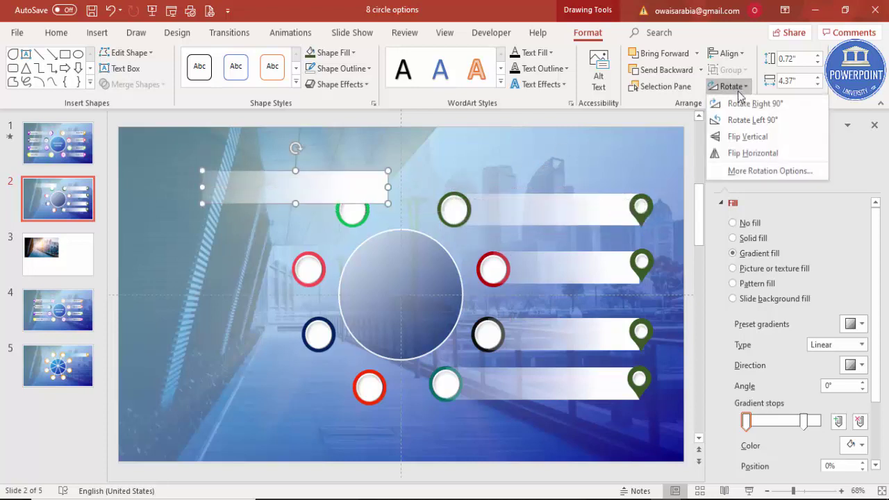
pyautogui.click(762, 153)
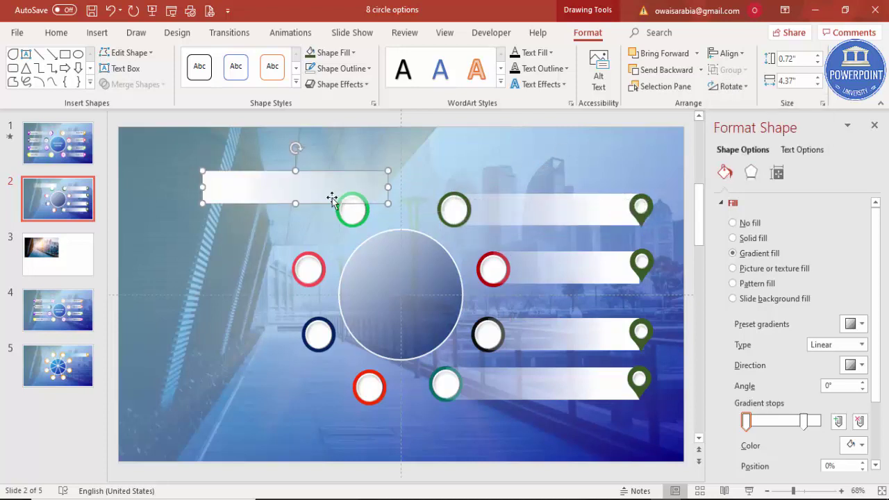
pyautogui.moveTo(275, 189); pyautogui.dragTo(251, 204)
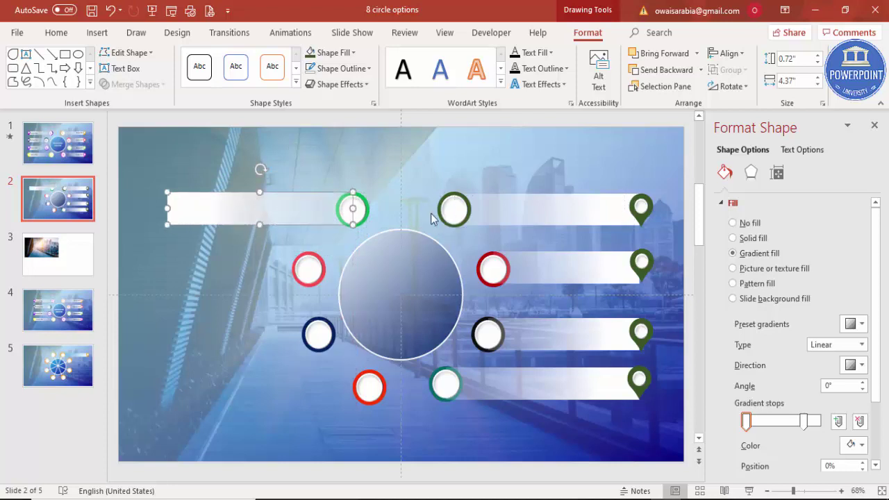
pyautogui.click(626, 182)
# Pin the left banner's outer end and send that banner behind the green ring
pyautogui.click(646, 206)
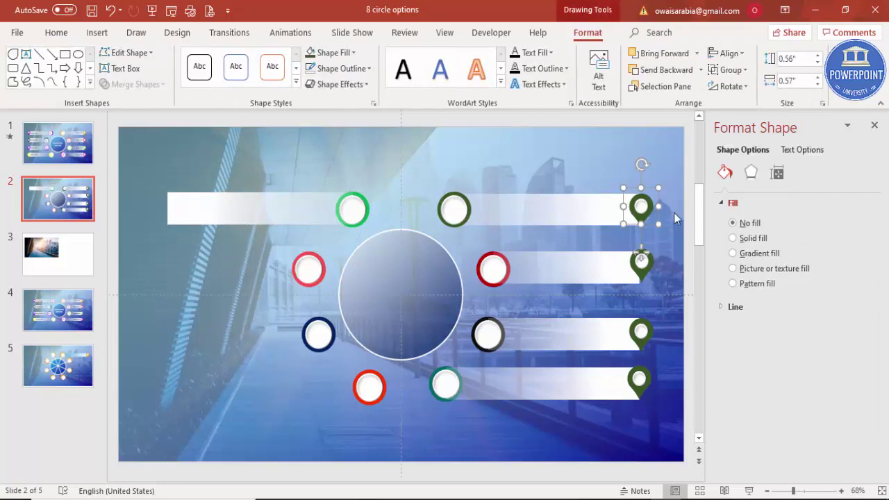
pyautogui.moveTo(642, 208); pyautogui.dragTo(173, 207)
pyautogui.click(262, 186)
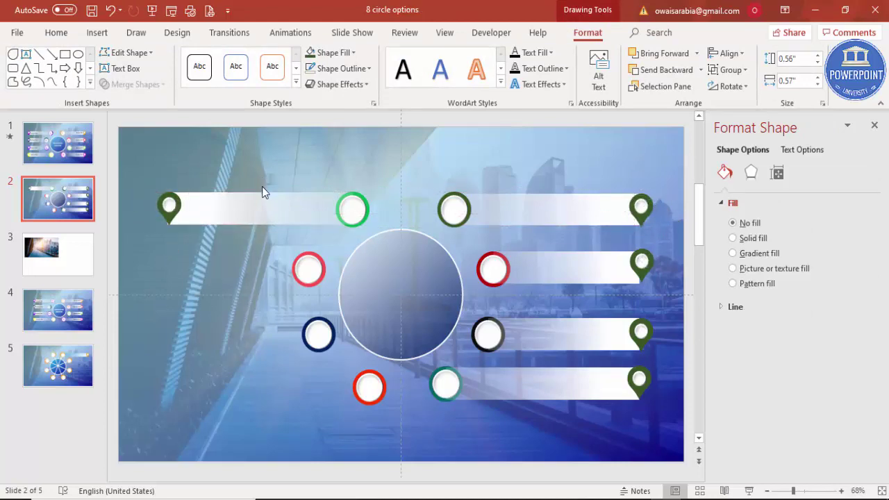
pyautogui.click(266, 206)
pyautogui.click(699, 74)
pyautogui.click(667, 102)
# Send the second, third and fourth right-hand banners to the back
pyautogui.click(564, 274)
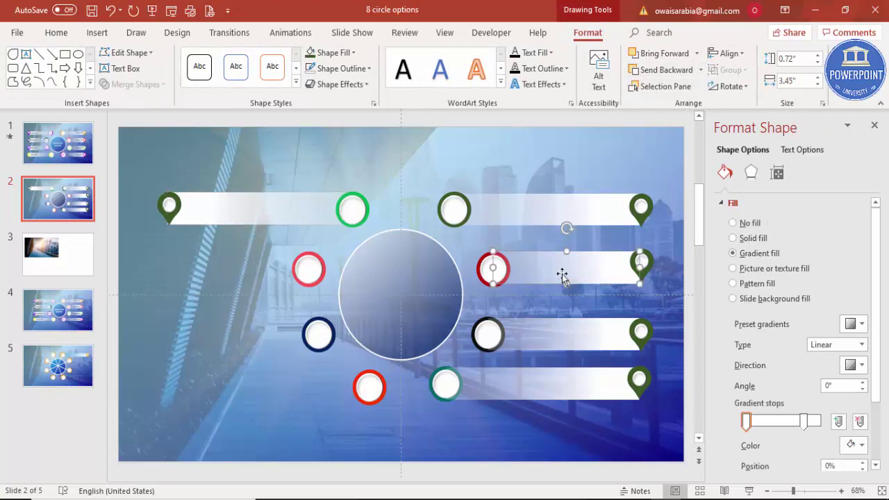
pyautogui.keyDown('shift'); pyautogui.click(535, 345); pyautogui.keyUp('shift')
pyautogui.keyDown('shift'); pyautogui.click(532, 383); pyautogui.keyUp('shift')
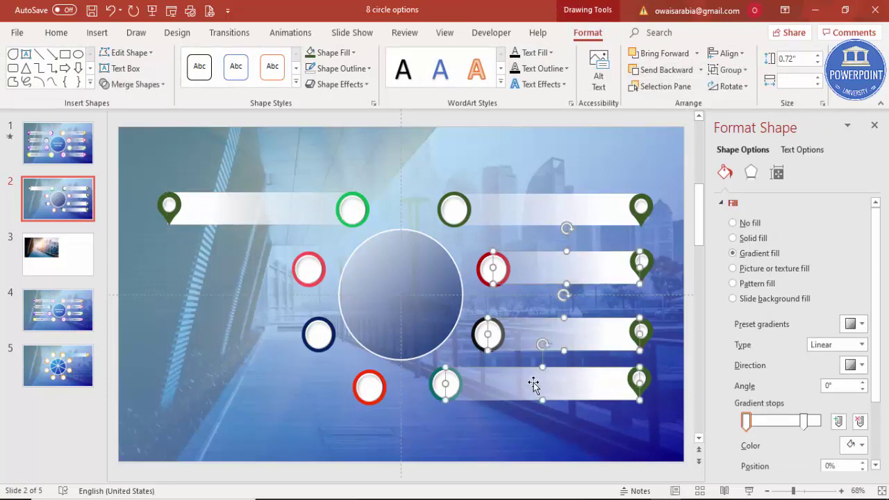
pyautogui.click(700, 70)
pyautogui.click(670, 103)
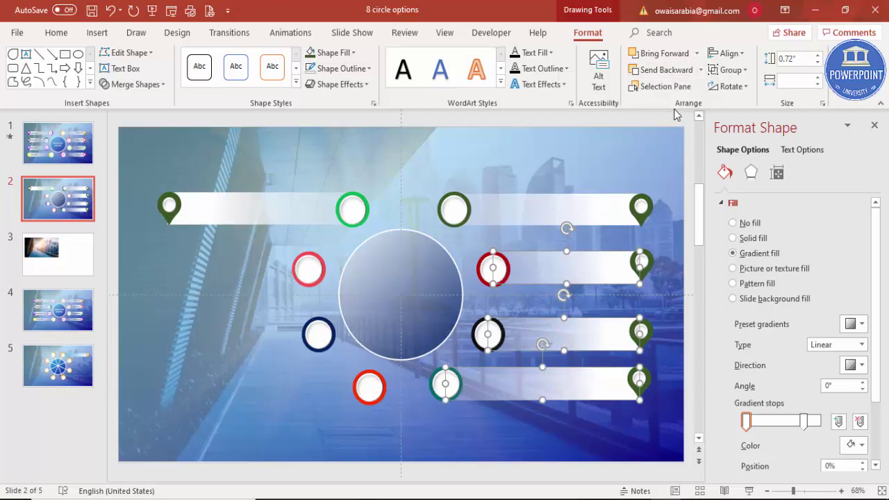
pyautogui.click(305, 222)
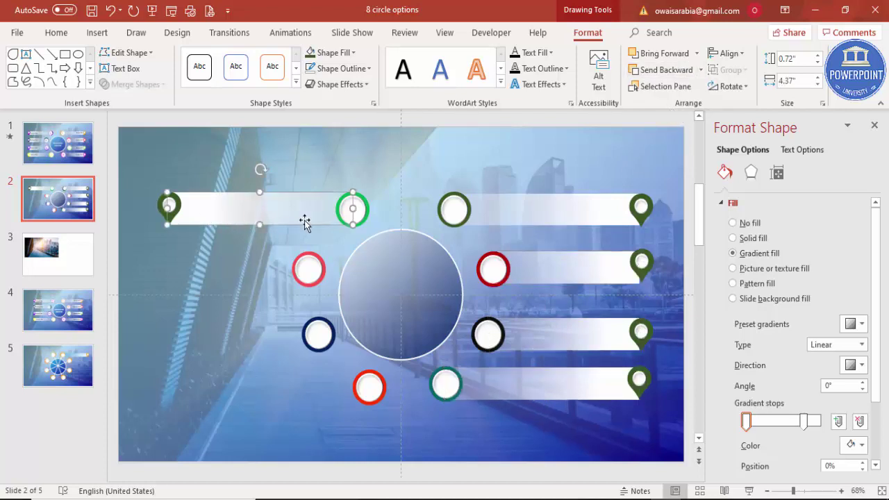
# Copy the top-left banner down to the three lower left rows, aligning their left ends
pyautogui.moveTo(266, 228); pyautogui.dragTo(261, 276)
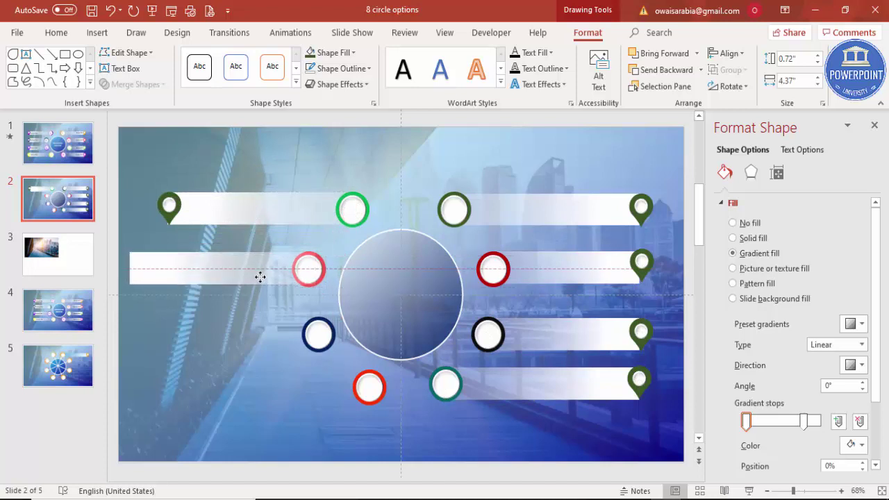
pyautogui.moveTo(130, 269); pyautogui.dragTo(167, 270)
pyautogui.moveTo(288, 263); pyautogui.dragTo(277, 336)
pyautogui.moveTo(167, 334); pyautogui.dragTo(166, 334)
pyautogui.moveTo(316, 328); pyautogui.dragTo(342, 387)
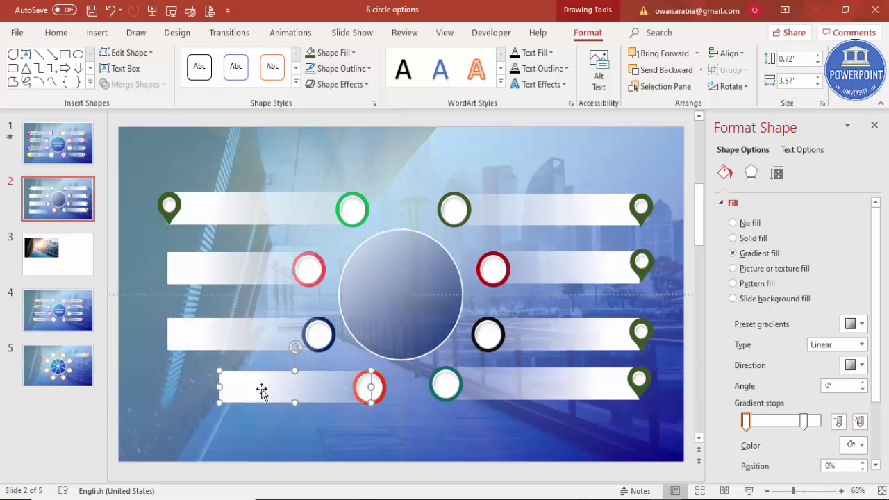
pyautogui.moveTo(220, 388); pyautogui.dragTo(166, 384)
# Cap the second, third and fourth left banners with copies of the green pin
pyautogui.moveTo(173, 207); pyautogui.dragTo(169, 271)
pyautogui.hotkey('ctrl', 'd')
pyautogui.moveTo(167, 326); pyautogui.dragTo(168, 330)
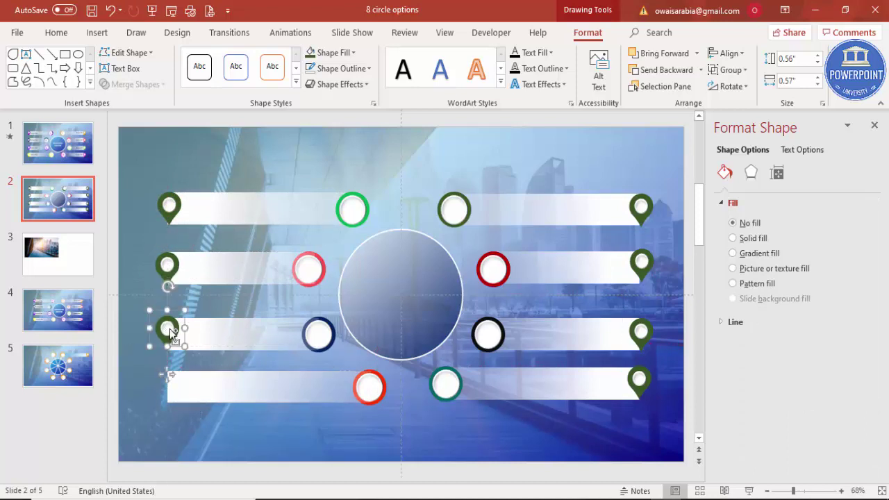
pyautogui.hotkey('ctrl', 'd')
pyautogui.moveTo(169, 392); pyautogui.dragTo(169, 384)
pyautogui.click(646, 262)
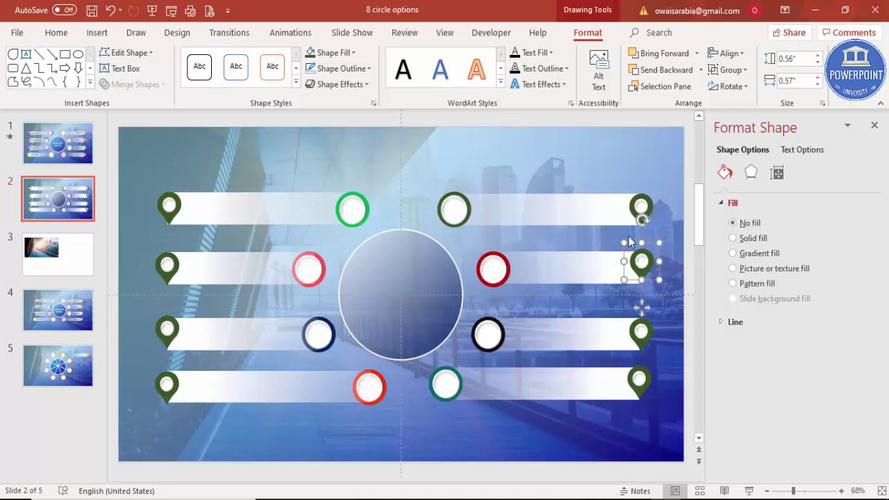
# Fill the second-row right pin with the red ring's colour using the eyedropper
pyautogui.click(650, 275)
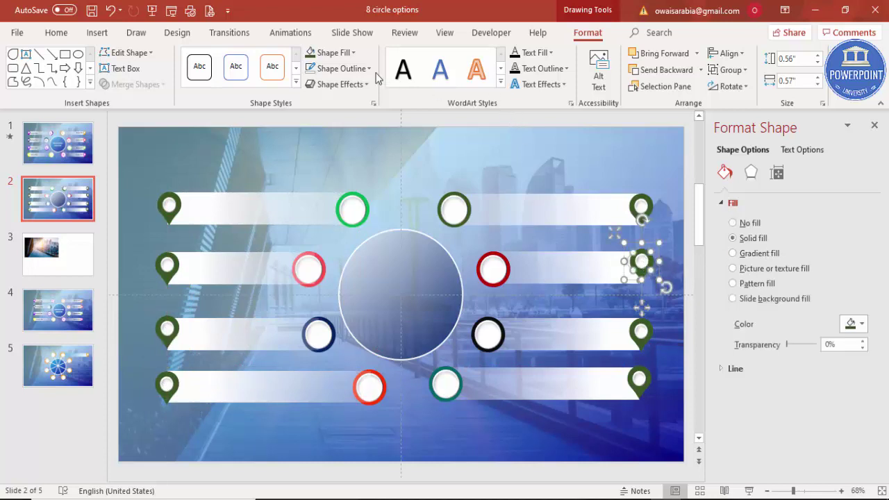
pyautogui.click(328, 53)
pyautogui.click(346, 237)
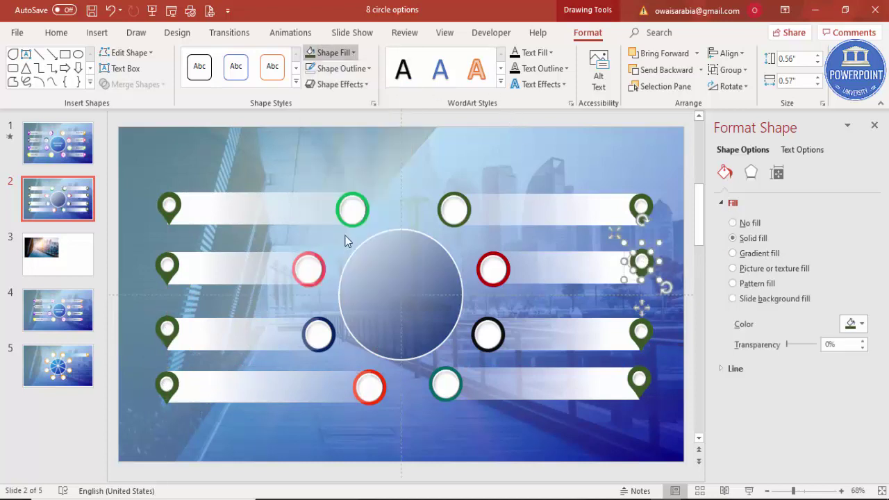
pyautogui.click(501, 280)
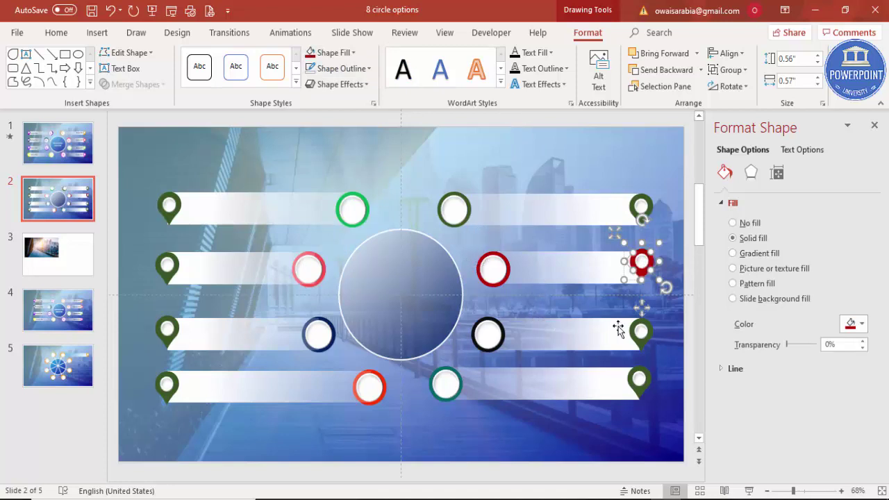
pyautogui.click(644, 328)
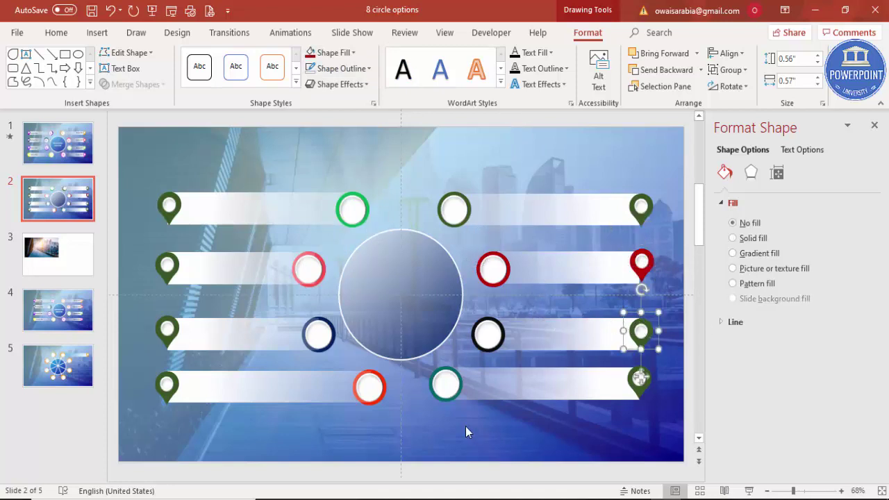
pyautogui.click(162, 157)
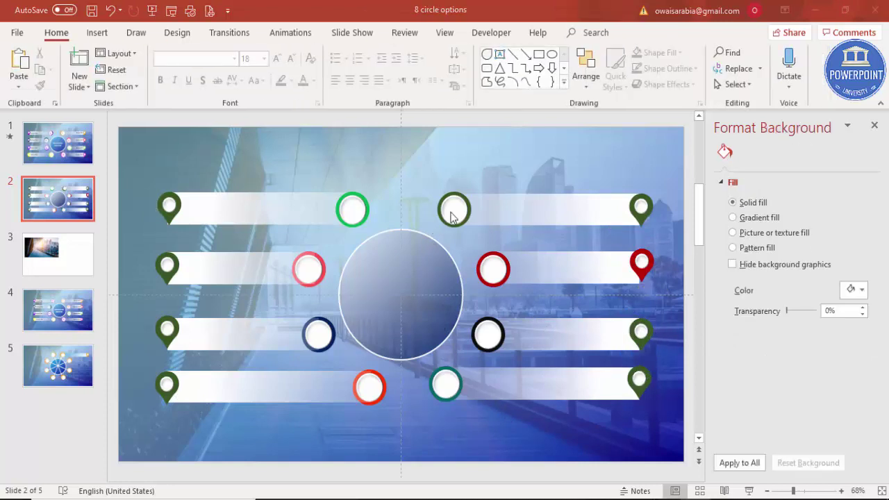
# Insert eight Analytics icons: charts, presentation pie, pie chart, Venn circles, target and downtrend line
pyautogui.click(97, 33)
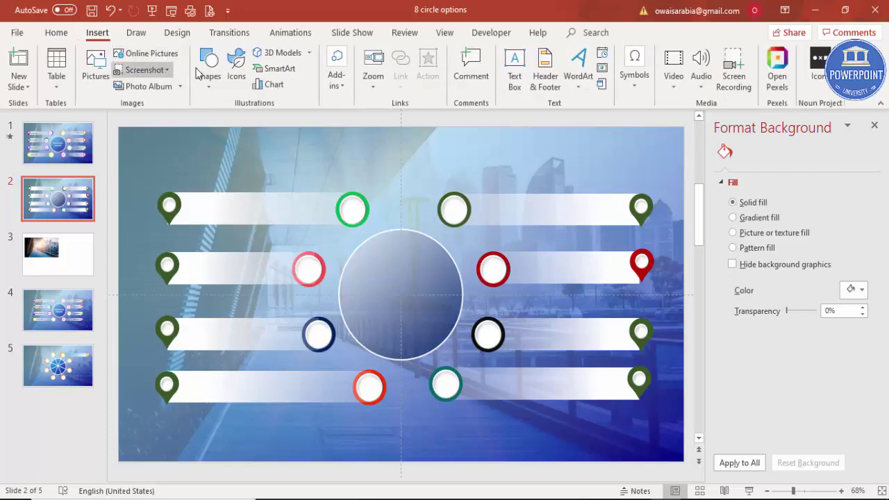
pyautogui.click(236, 68)
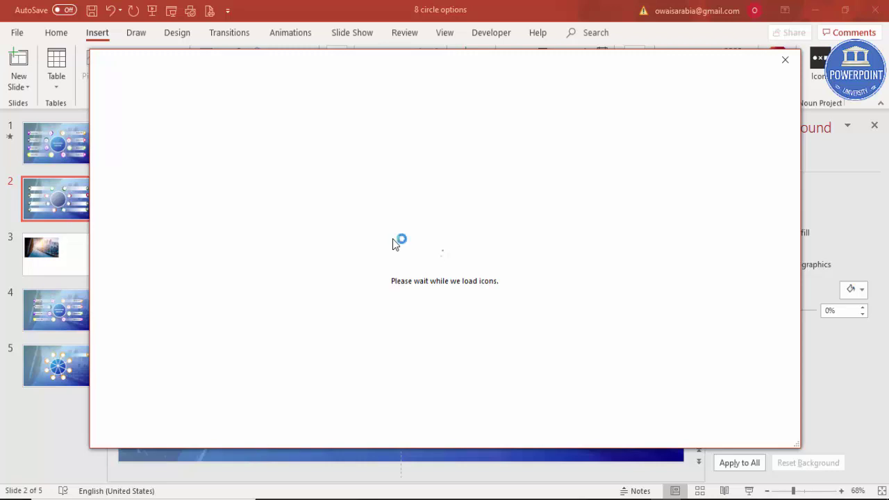
pyautogui.click(392, 307)
pyautogui.click(448, 313)
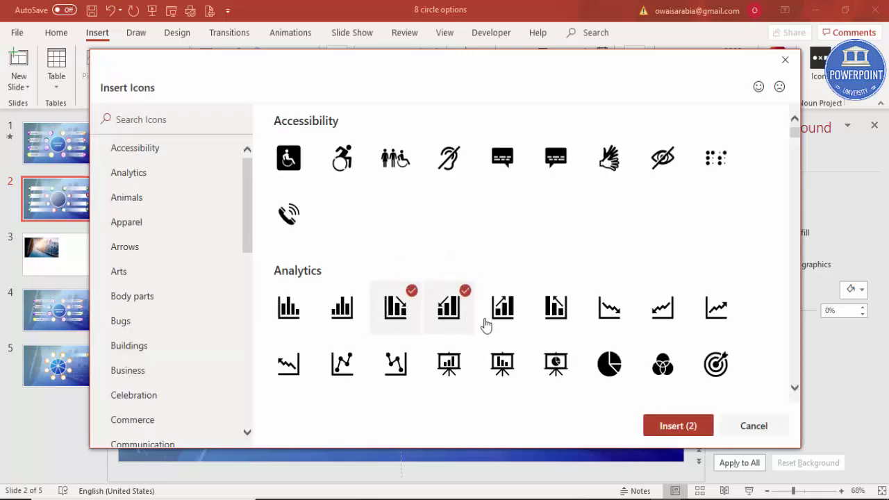
pyautogui.click(506, 367)
pyautogui.click(550, 370)
pyautogui.click(615, 364)
pyautogui.click(669, 366)
pyautogui.click(715, 363)
pyautogui.click(396, 362)
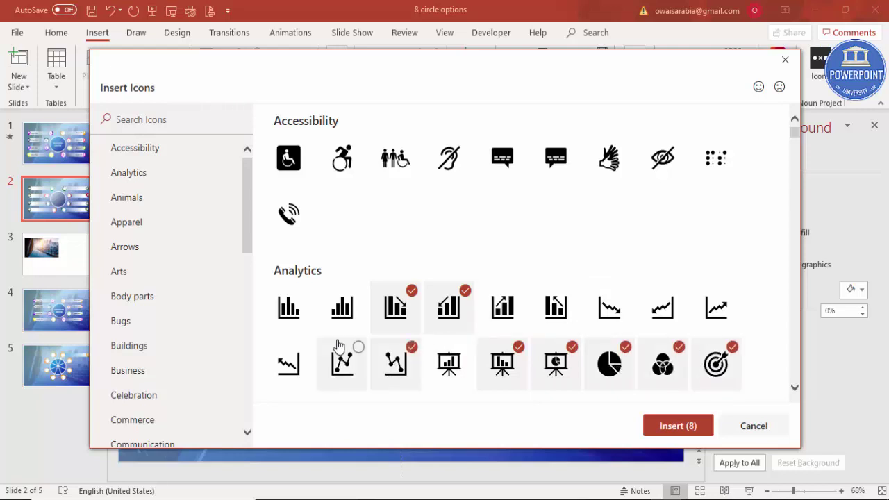
pyautogui.click(289, 311)
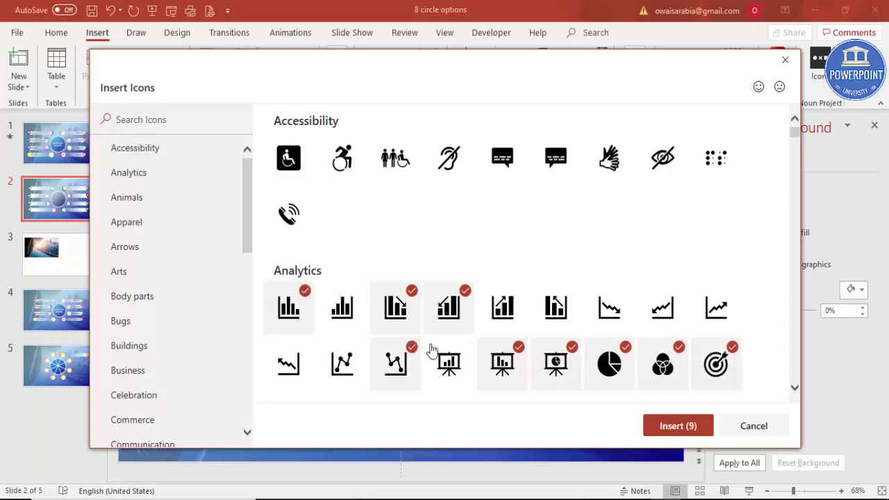
pyautogui.click(288, 307)
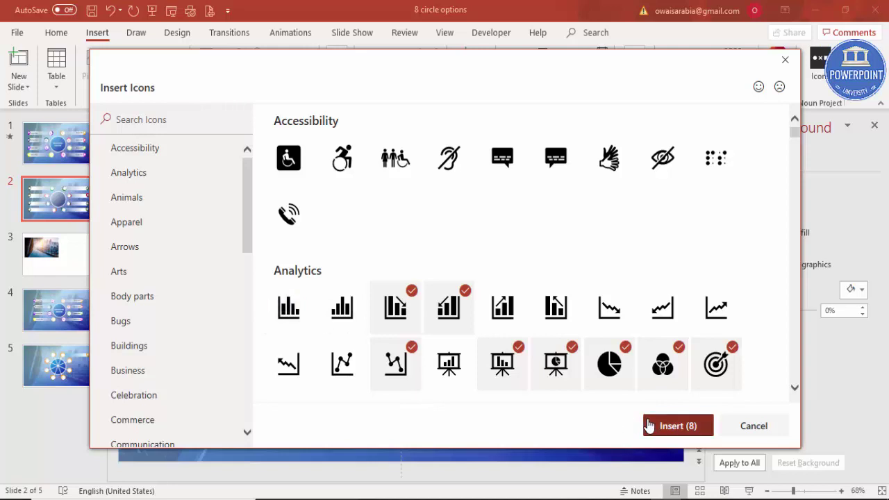
pyautogui.click(649, 427)
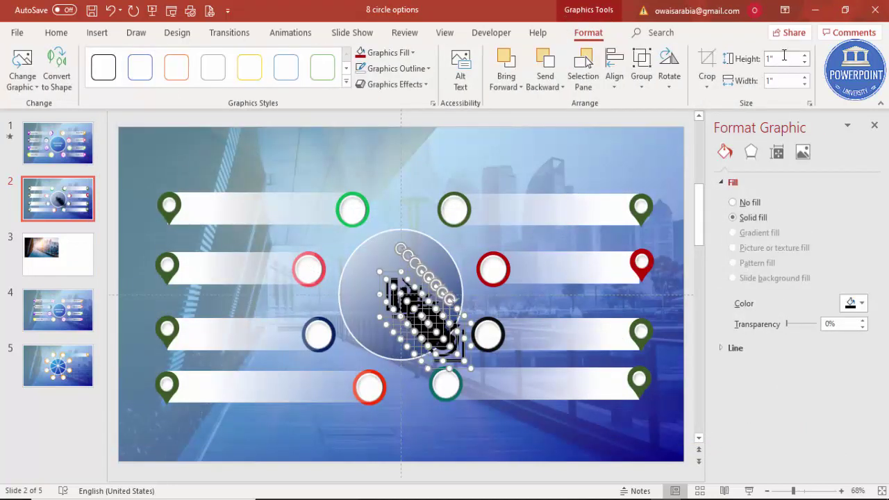
# Set the inserted icons' height to 0.4 inches
pyautogui.write('4')
pyautogui.press('Return')
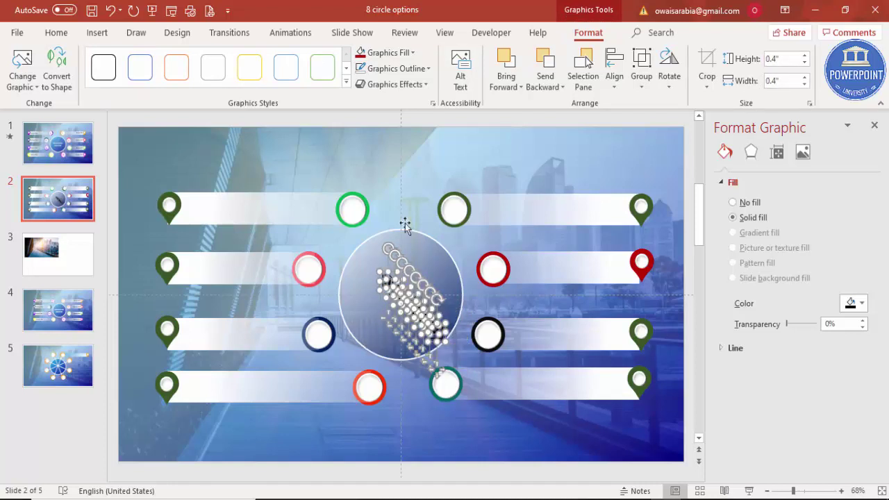
pyautogui.click(404, 180)
# Drag icons into the green, pink, navy, red and black rings
pyautogui.moveTo(389, 283); pyautogui.dragTo(353, 209)
pyautogui.moveTo(387, 280); pyautogui.dragTo(309, 268)
pyautogui.moveTo(408, 302); pyautogui.dragTo(369, 387)
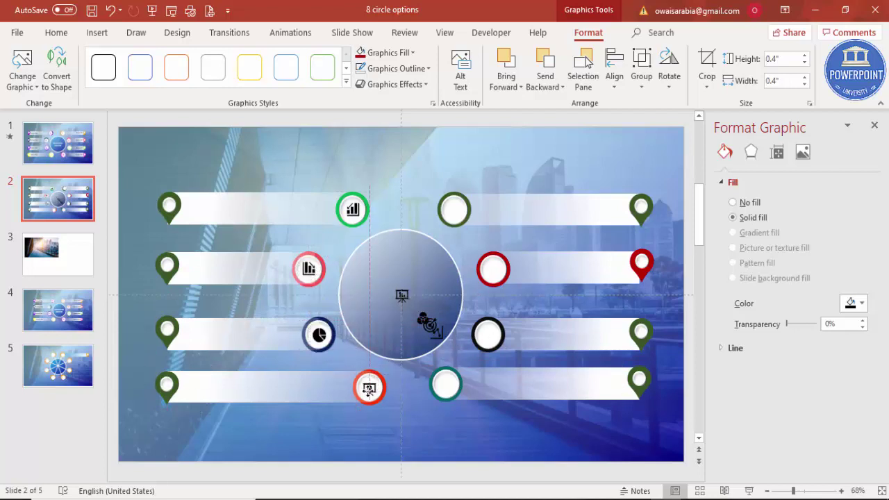
pyautogui.moveTo(407, 296); pyautogui.dragTo(454, 209)
pyautogui.moveTo(425, 316); pyautogui.dragTo(494, 270)
pyautogui.moveTo(431, 325); pyautogui.dragTo(445, 383)
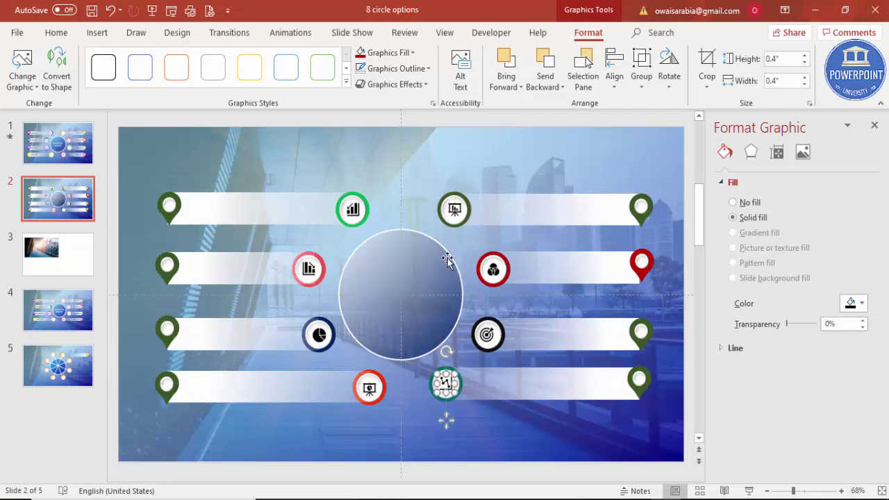
pyautogui.click(424, 169)
pyautogui.click(98, 33)
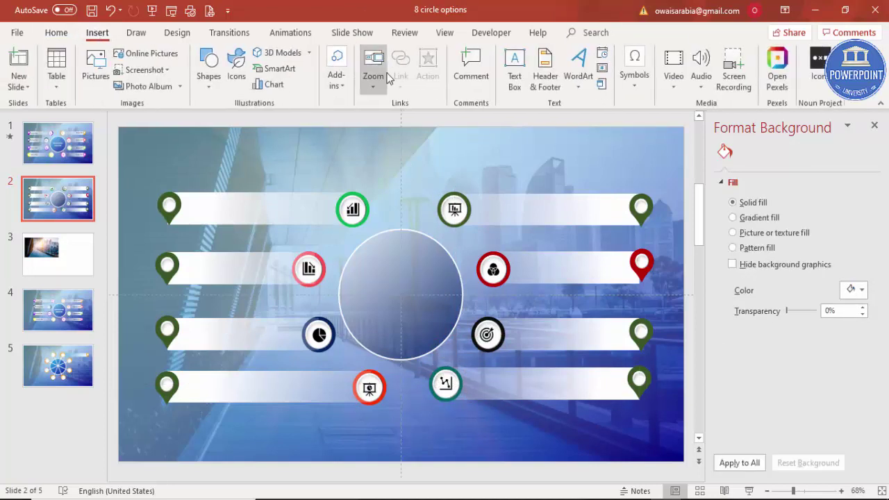
# Draw an 'Add your text here' text box at 14 pt on the first banner
pyautogui.click(514, 70)
pyautogui.moveTo(216, 139); pyautogui.dragTo(356, 164)
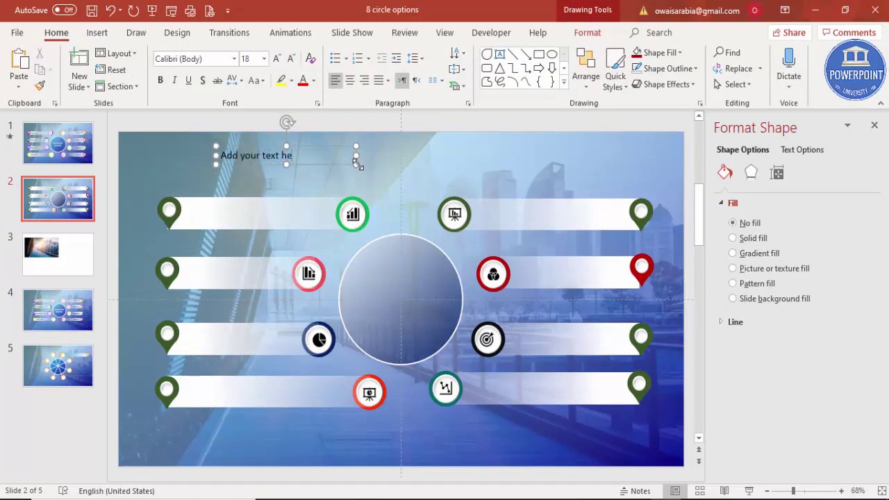
pyautogui.click(290, 59)
pyautogui.click(290, 59)
pyautogui.click(290, 59)
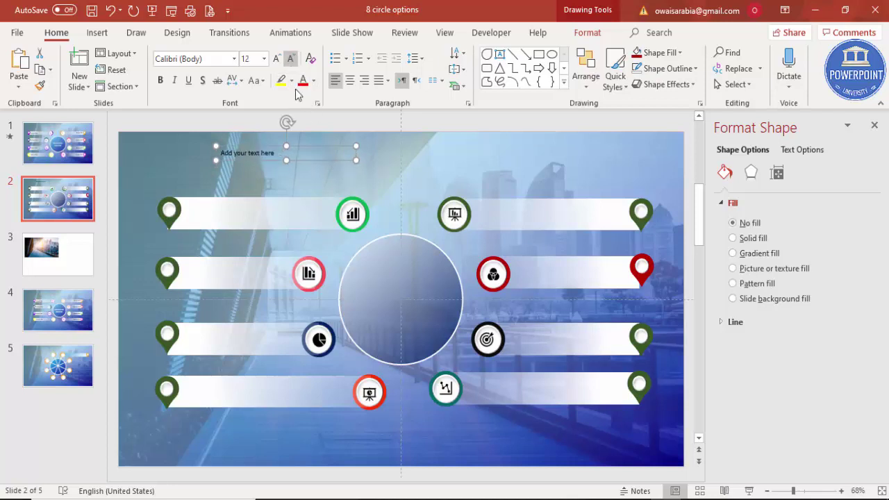
pyautogui.moveTo(312, 145); pyautogui.dragTo(277, 202)
pyautogui.click(277, 58)
# Duplicate the label onto the second and third banners
pyautogui.click(278, 202)
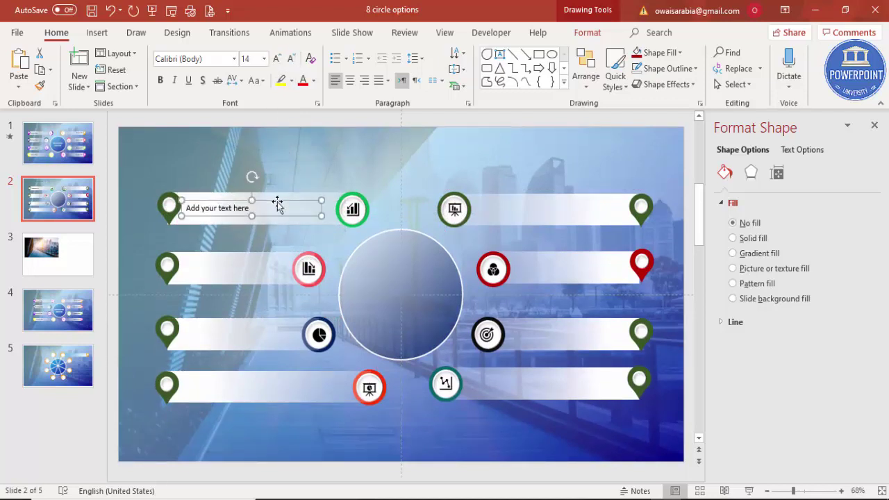
pyautogui.hotkey('ctrl', 'd')
pyautogui.moveTo(272, 234); pyautogui.dragTo(267, 278)
pyautogui.moveTo(267, 277); pyautogui.dragTo(331, 352)
# Right-align labels on the right-hand banners and copy them onto the third and fourth
pyautogui.click(364, 80)
pyautogui.hotkey('ctrl', 'Down')
pyautogui.moveTo(594, 275); pyautogui.dragTo(592, 339)
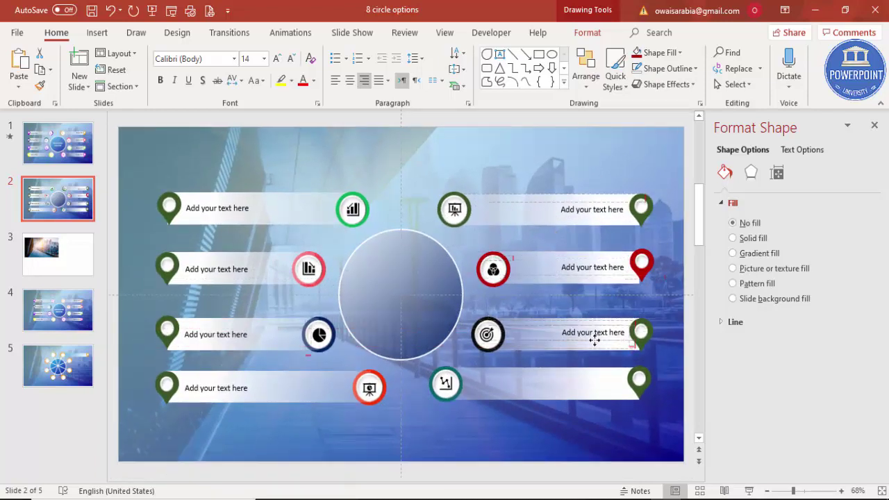
pyautogui.hotkey('ctrl', 'd')
pyautogui.moveTo(614, 390); pyautogui.dragTo(612, 378)
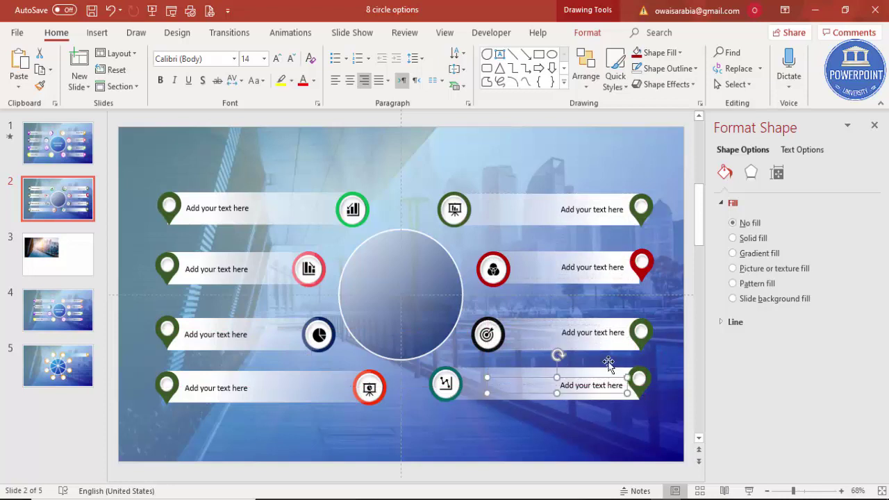
pyautogui.click(530, 155)
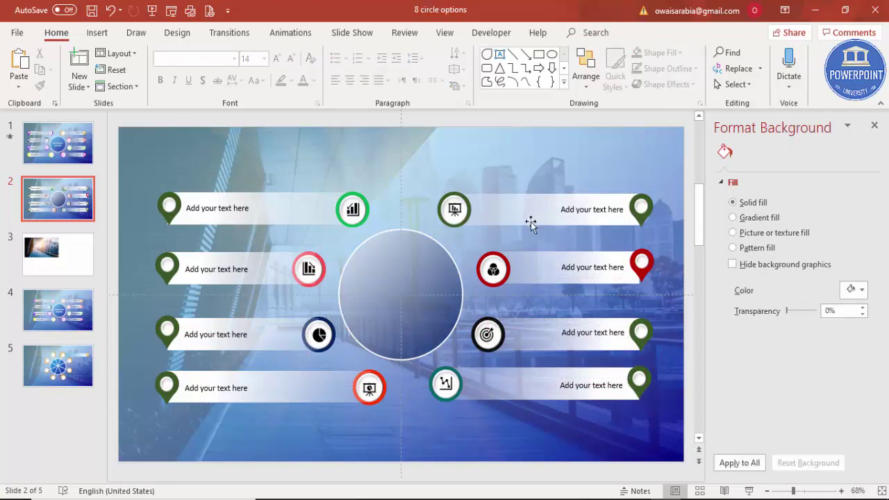
# Add a text box reading 'YOUR TITLE HERE' inside the centre circle
pyautogui.click(97, 32)
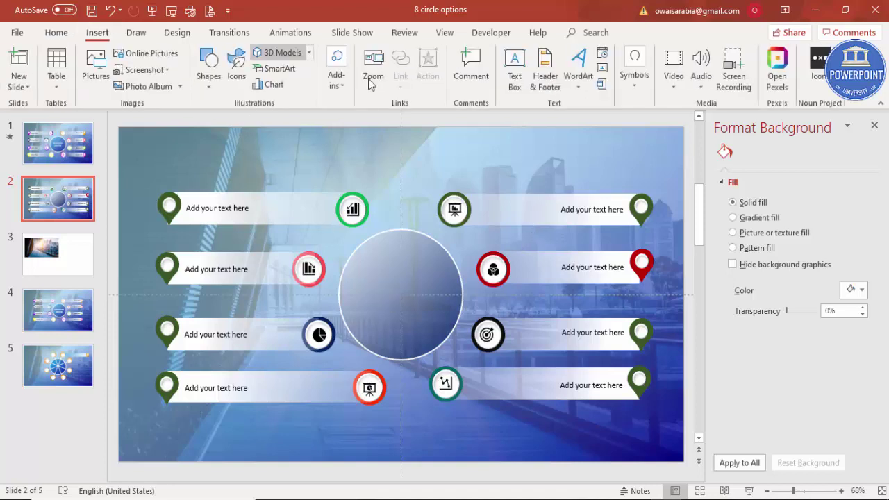
pyautogui.click(514, 70)
pyautogui.moveTo(371, 288); pyautogui.dragTo(453, 321)
pyautogui.write('Y')
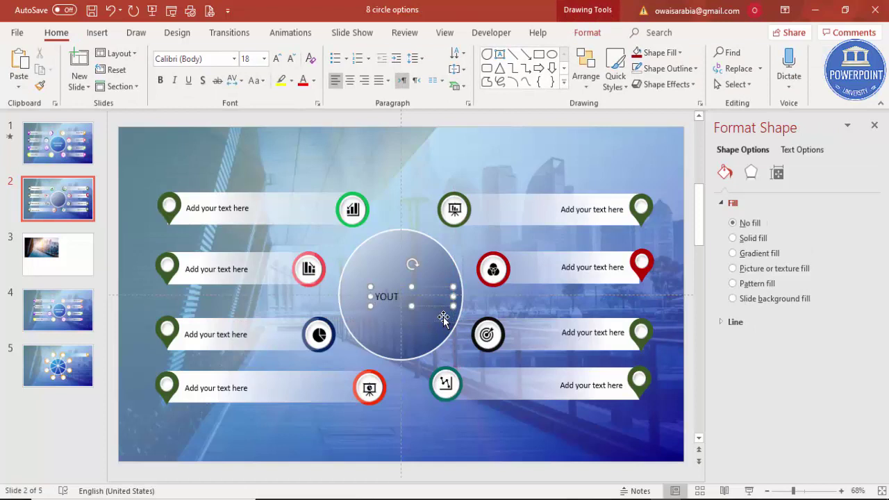
pyautogui.write('OUR TITLE HERE')
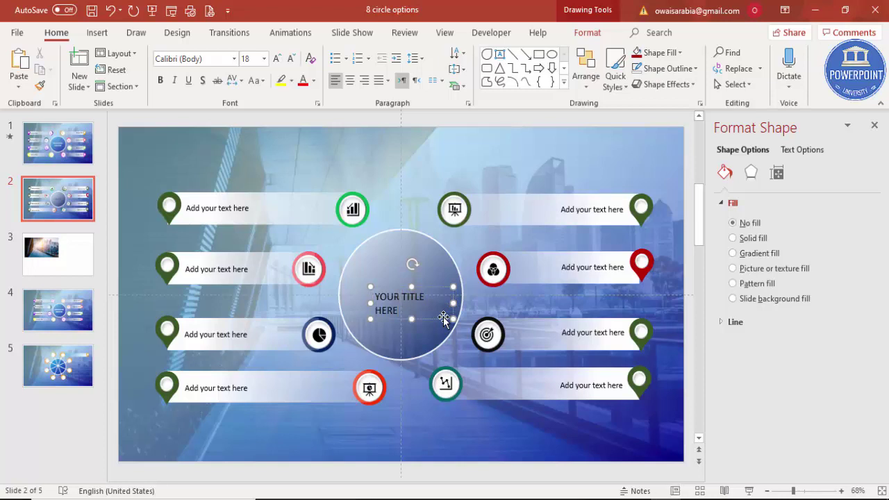
# Make the title white, size 28, centred on two lines in the circle's middle
pyautogui.click(313, 81)
pyautogui.click(304, 112)
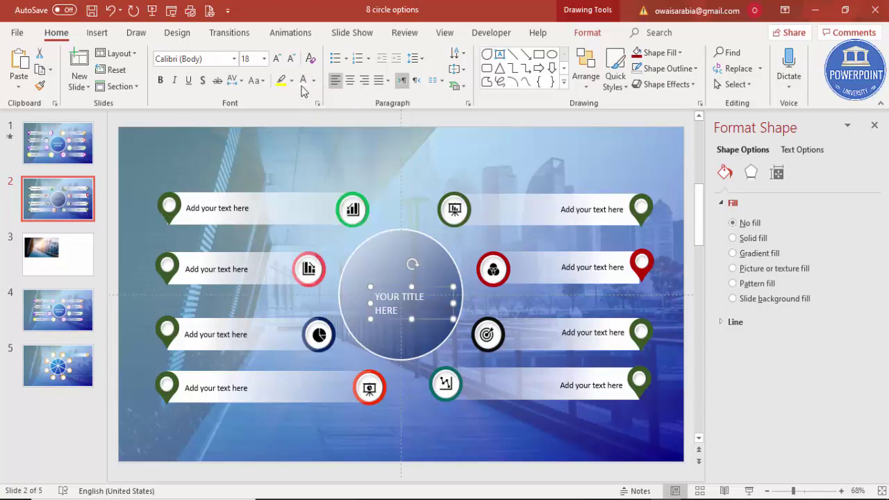
pyautogui.click(276, 58)
pyautogui.click(277, 58)
pyautogui.click(276, 58)
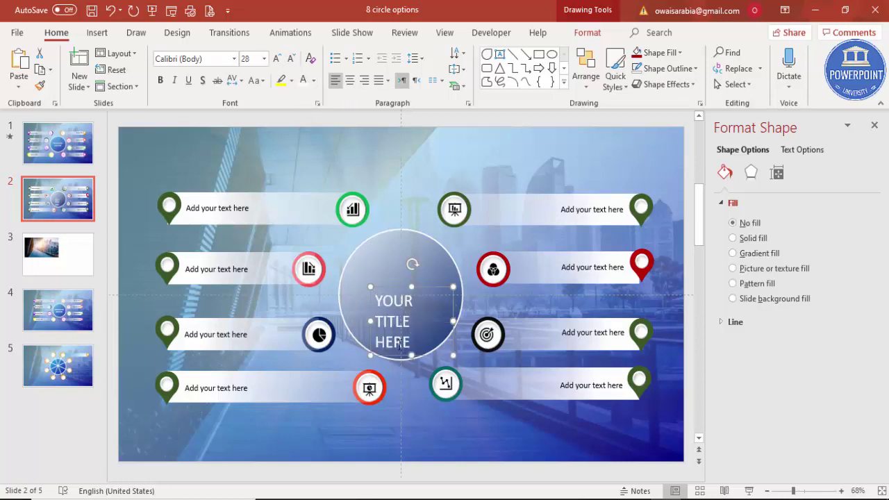
pyautogui.moveTo(369, 320); pyautogui.dragTo(347, 321)
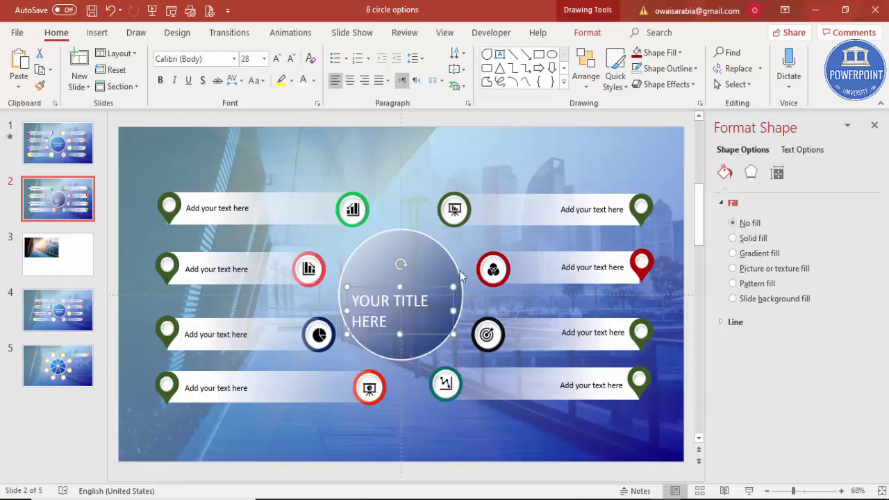
pyautogui.click(351, 81)
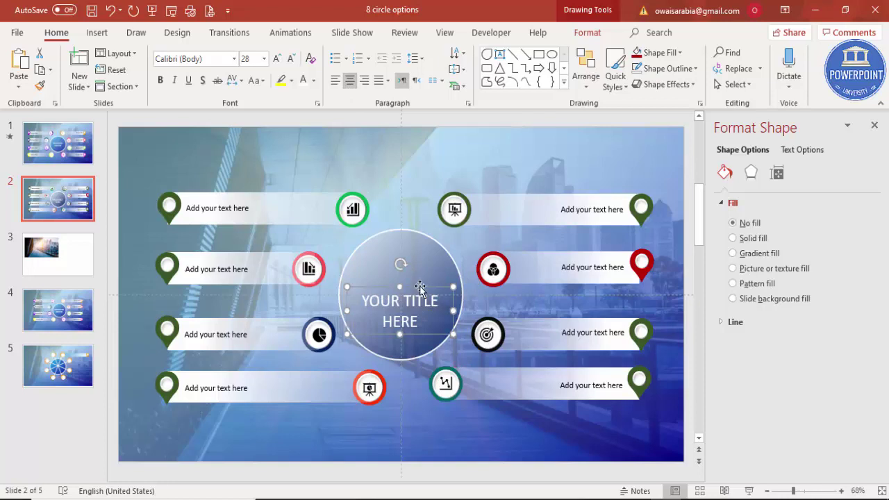
pyautogui.moveTo(419, 285); pyautogui.dragTo(420, 268)
pyautogui.click(475, 153)
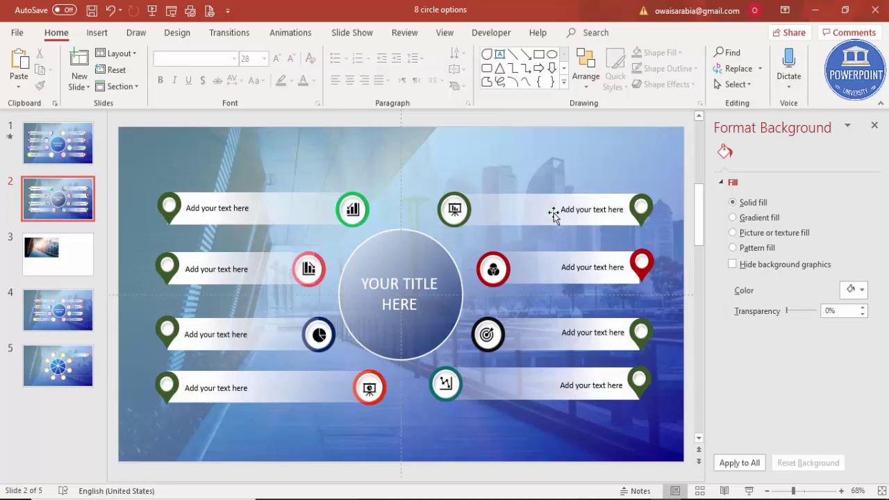
pyautogui.click(518, 201)
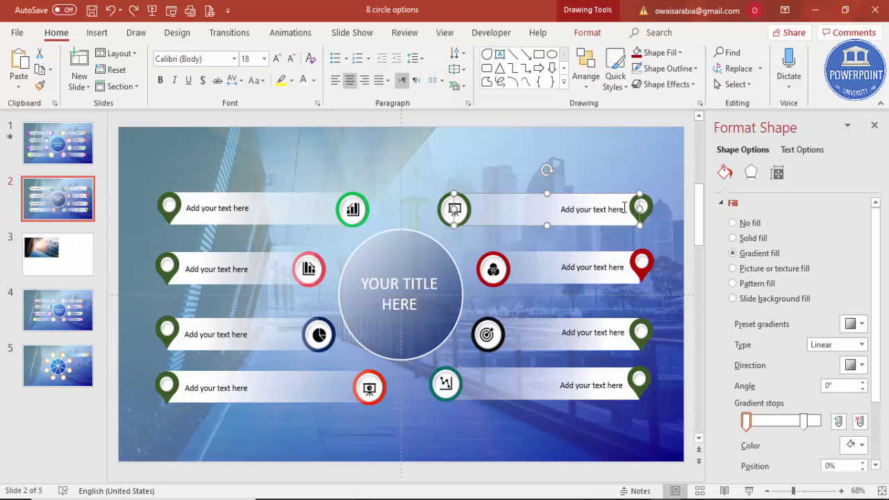
# Group the banner, text box and pin of the top two right-side rows
pyautogui.click(601, 208)
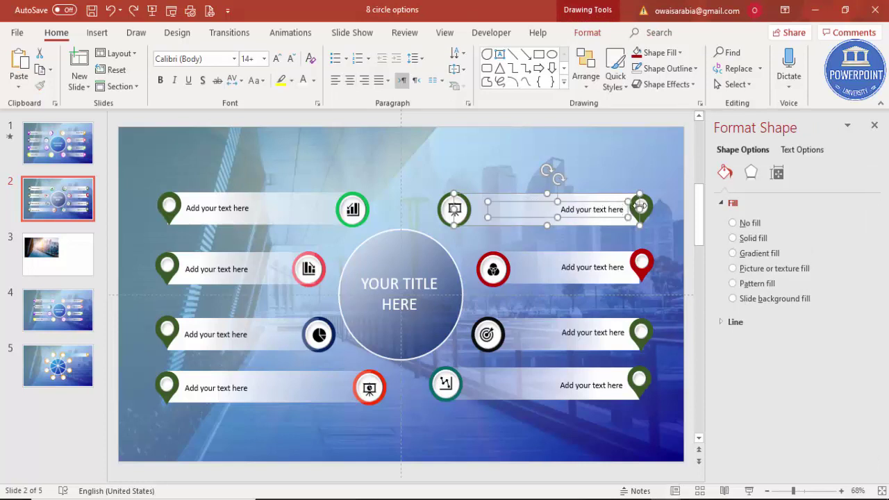
pyautogui.keyDown('shift'); pyautogui.click(645, 207); pyautogui.keyUp('shift')
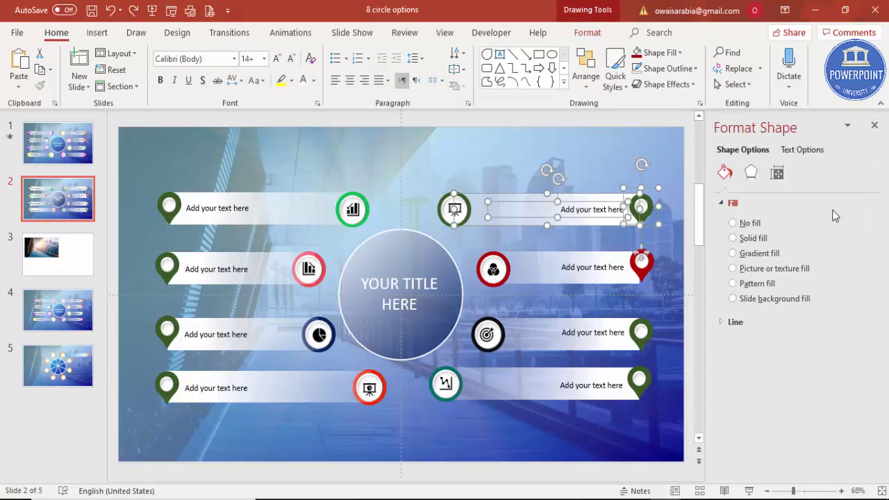
pyautogui.hotkey('ctrl', 'g')
pyautogui.click(587, 266)
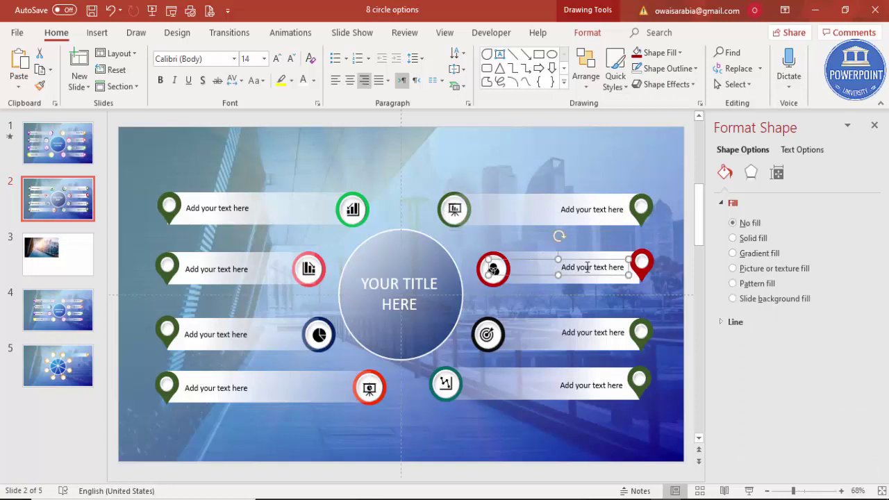
pyautogui.keyDown('shift'); pyautogui.click(641, 263); pyautogui.keyUp('shift')
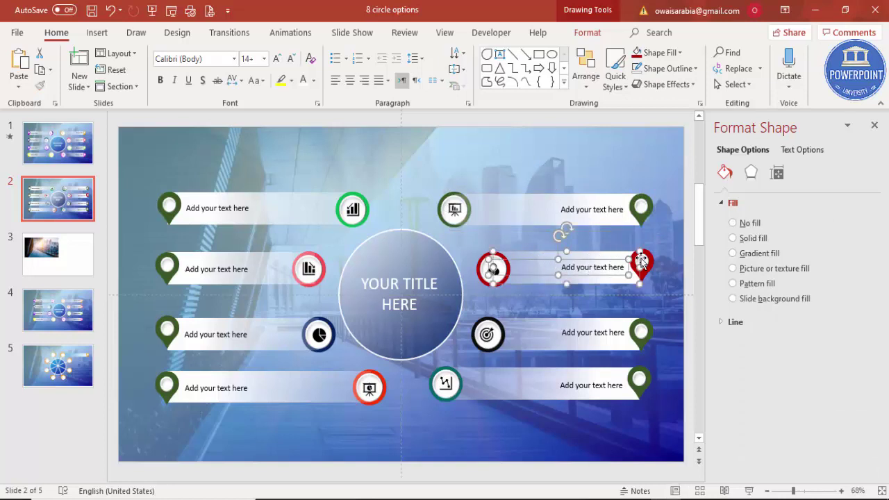
pyautogui.hotkey('ctrl', 'g')
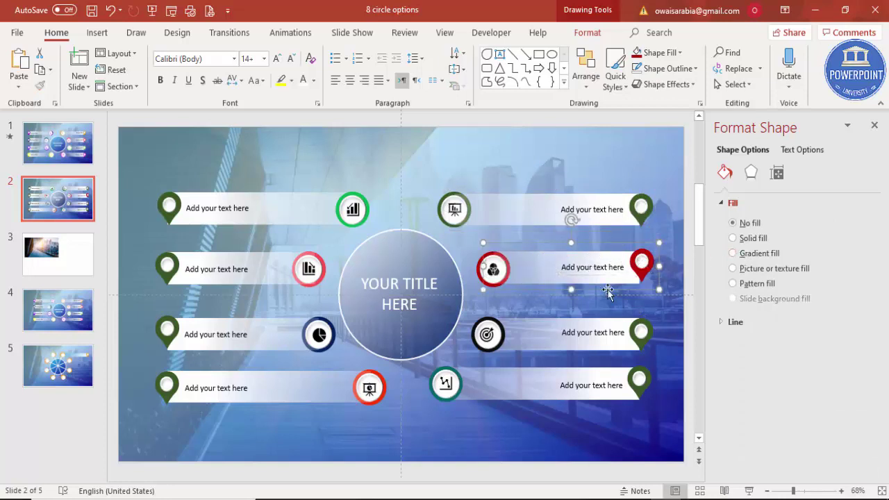
# Group the banner, text box and green pin of the third and bottom right rows
pyautogui.click(528, 323)
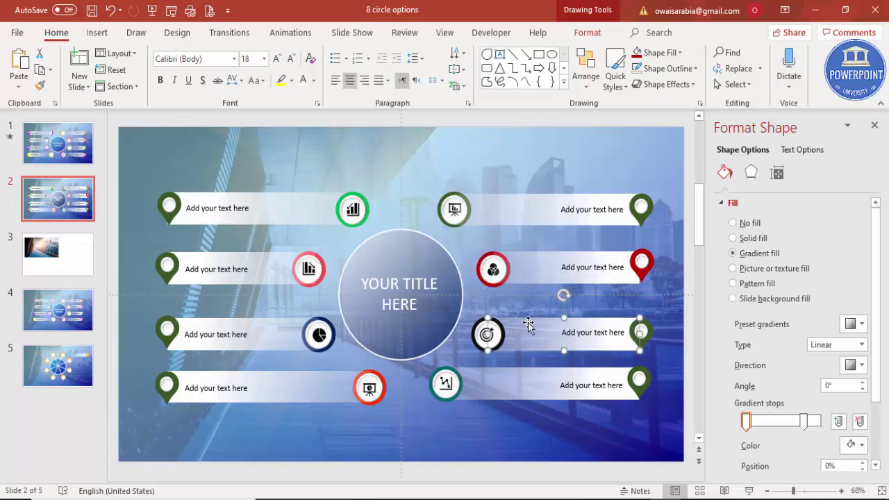
pyautogui.keyDown('shift'); pyautogui.click(575, 330); pyautogui.keyUp('shift')
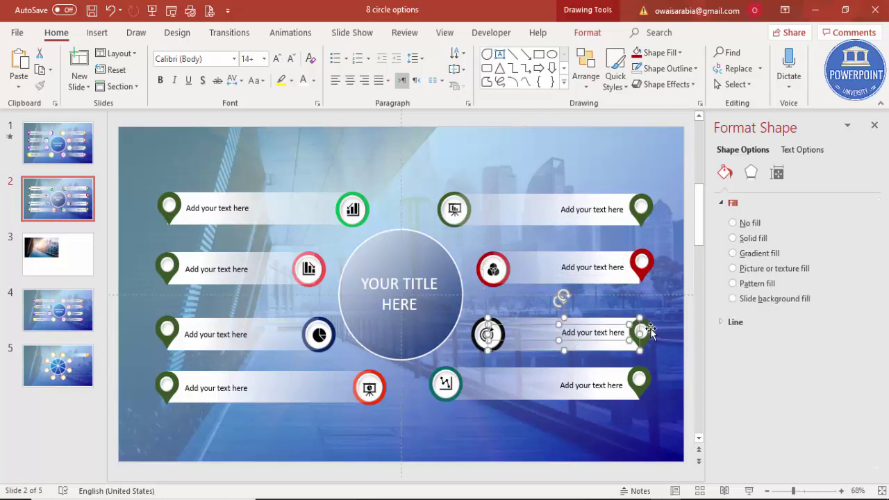
pyautogui.keyDown('shift'); pyautogui.click(651, 332); pyautogui.keyUp('shift')
pyautogui.hotkey('ctrl', 'g')
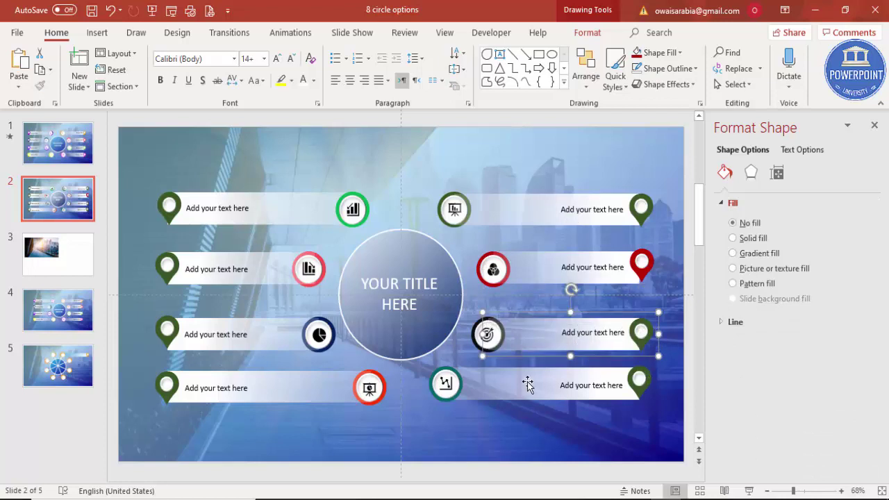
pyautogui.click(502, 372)
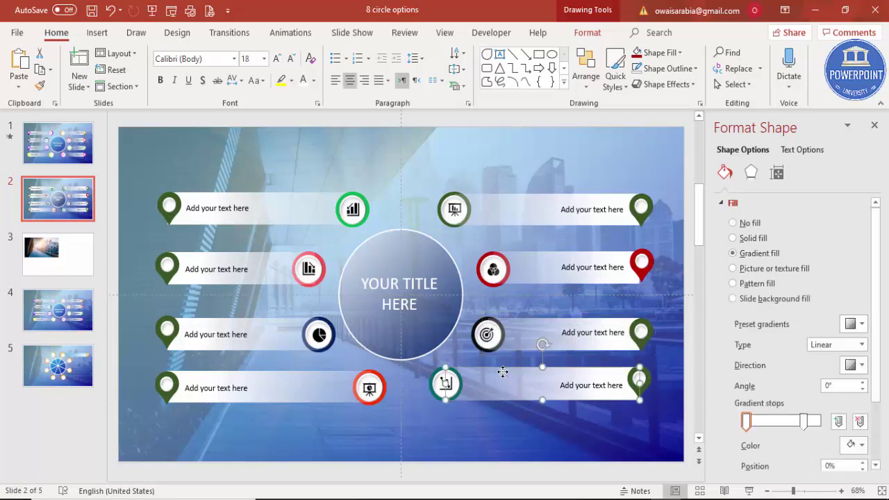
pyautogui.keyDown('shift'); pyautogui.click(570, 387); pyautogui.keyUp('shift')
pyautogui.keyDown('shift'); pyautogui.click(643, 378); pyautogui.keyUp('shift')
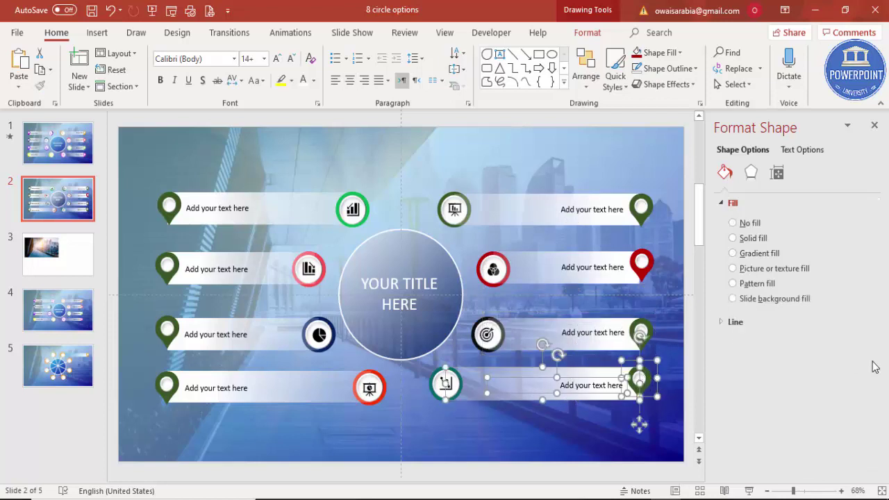
pyautogui.hotkey('ctrl', 'g')
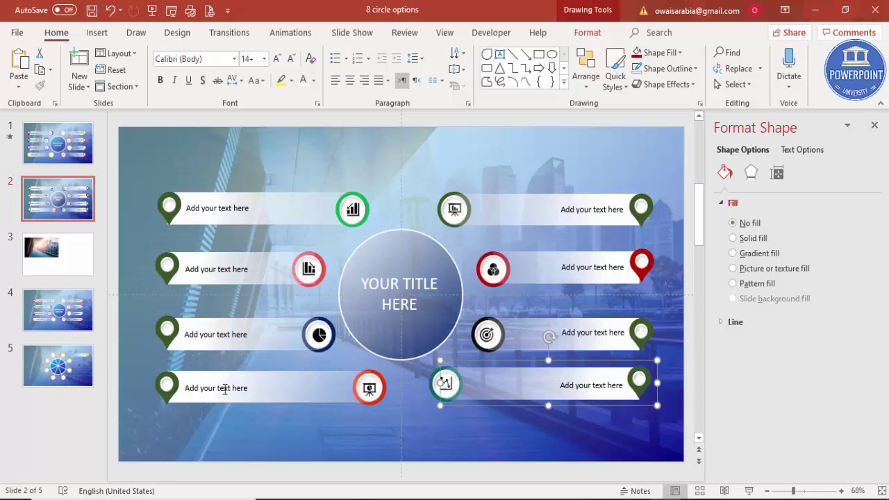
# Group the bottom-left and third-row left banners with their pins, text and icon
pyautogui.click(174, 386)
pyautogui.keyDown('shift'); pyautogui.click(200, 387); pyautogui.keyUp('shift')
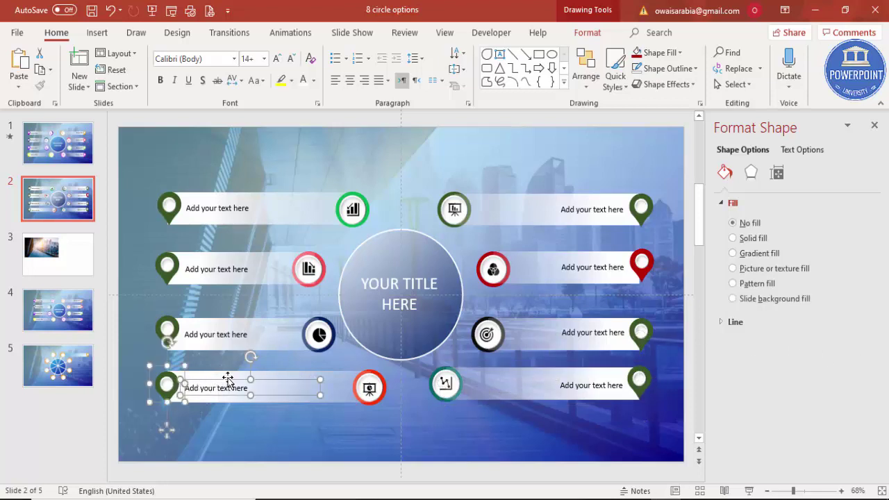
pyautogui.keyDown('shift'); pyautogui.click(227, 378); pyautogui.keyUp('shift')
pyautogui.keyDown('shift'); pyautogui.click(236, 372); pyautogui.keyUp('shift')
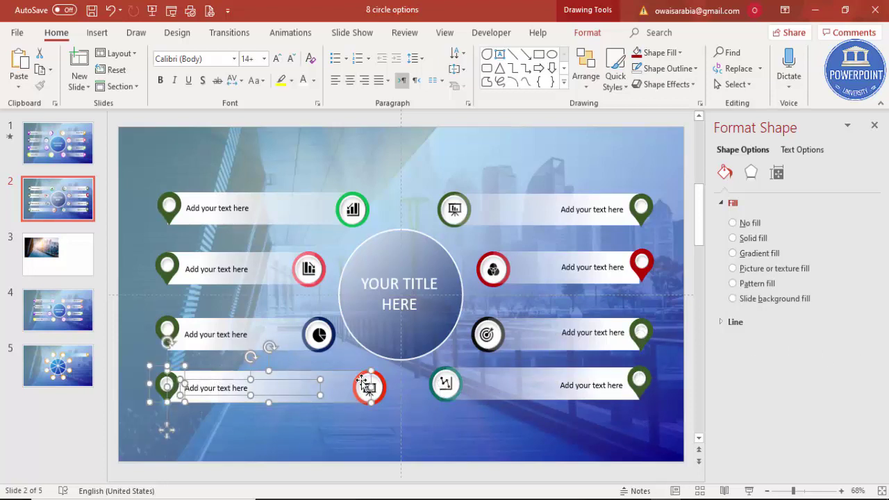
pyautogui.hotkey('ctrl', 'g')
pyautogui.click(171, 329)
pyautogui.keyDown('shift'); pyautogui.click(214, 332); pyautogui.keyUp('shift')
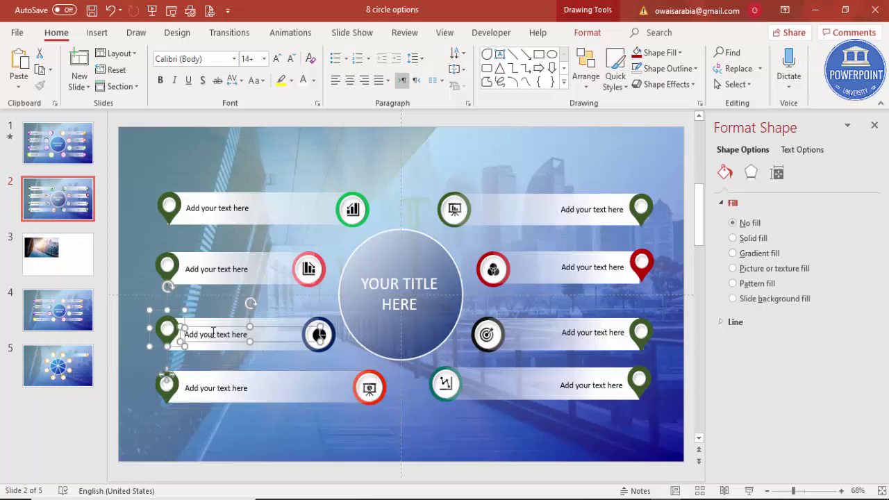
pyautogui.hotkey('ctrl', 'g')
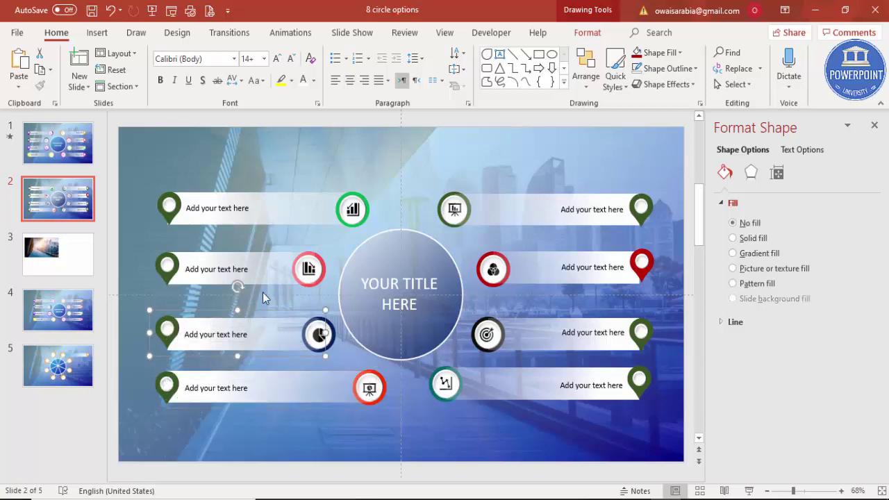
# Group the upper-left pins and text boxes with their banners
pyautogui.click(167, 275)
pyautogui.keyDown('shift'); pyautogui.click(213, 276); pyautogui.keyUp('shift')
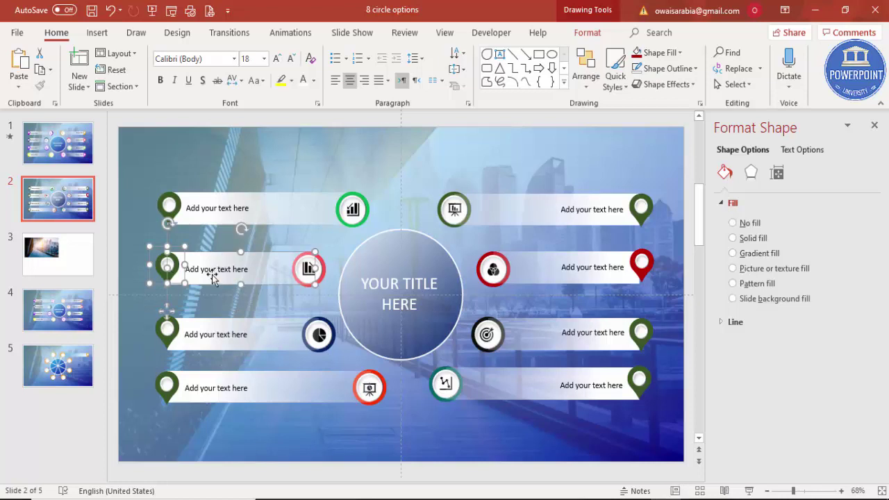
pyautogui.click(170, 205)
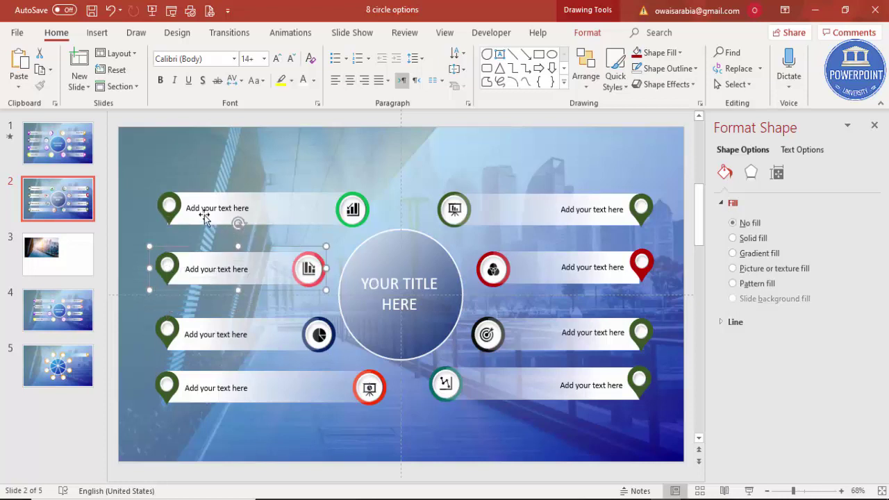
pyautogui.keyDown('shift'); pyautogui.click(213, 209); pyautogui.keyUp('shift')
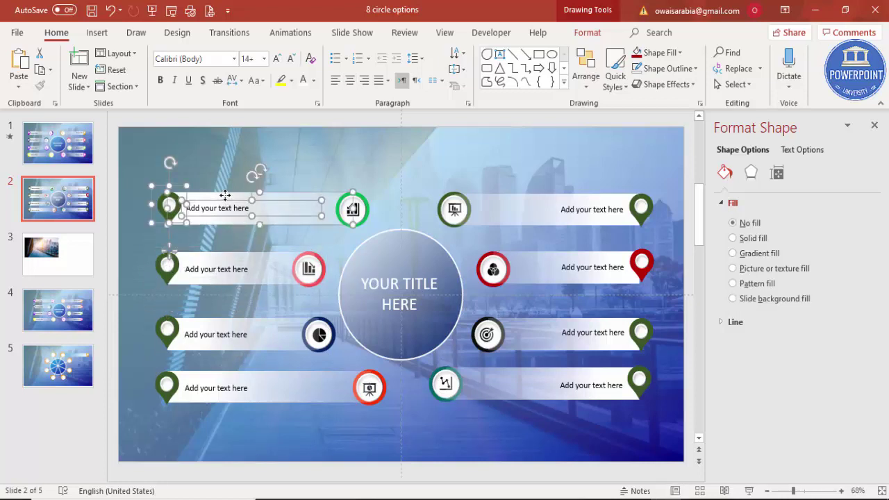
pyautogui.hotkey('ctrl', 'g')
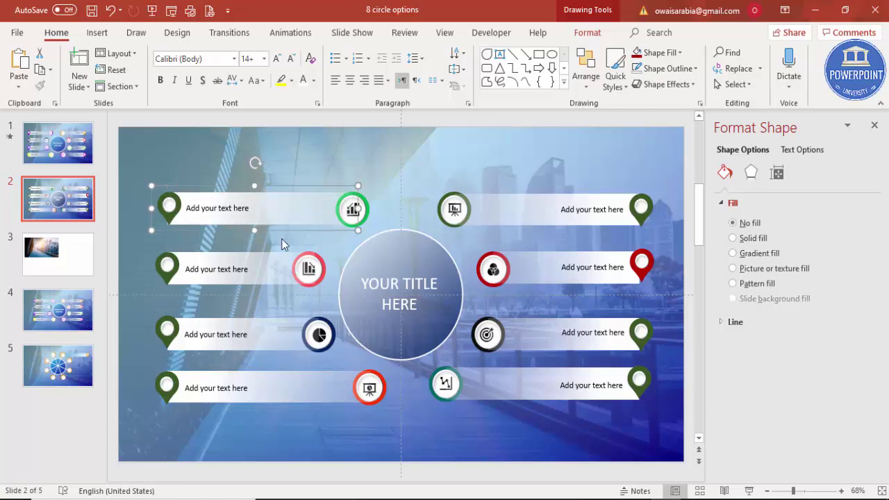
# Send all eight grouped banner rows to the back, behind the circle icons
pyautogui.keyDown('shift'); pyautogui.click(271, 263); pyautogui.keyUp('shift')
pyautogui.keyDown('shift'); pyautogui.click(276, 340); pyautogui.keyUp('shift')
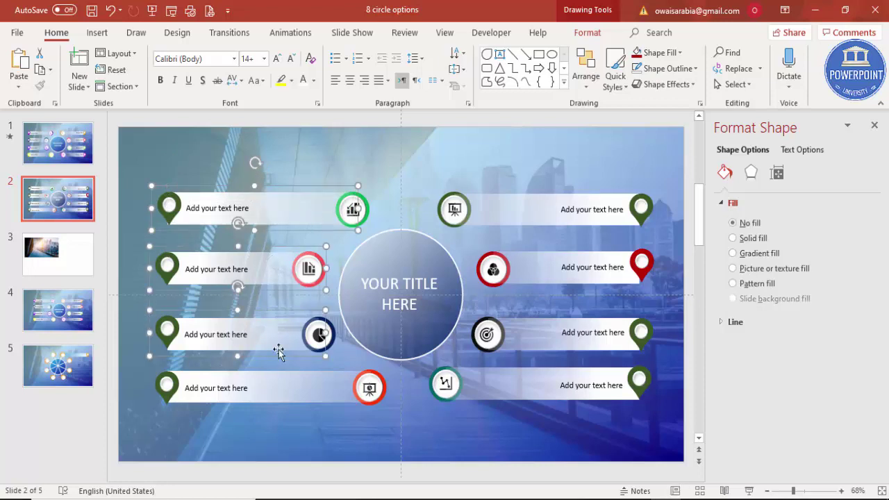
pyautogui.keyDown('shift'); pyautogui.click(303, 391); pyautogui.keyUp('shift')
pyautogui.keyDown('shift'); pyautogui.click(520, 376); pyautogui.keyUp('shift')
pyautogui.keyDown('shift'); pyautogui.click(520, 338); pyautogui.keyUp('shift')
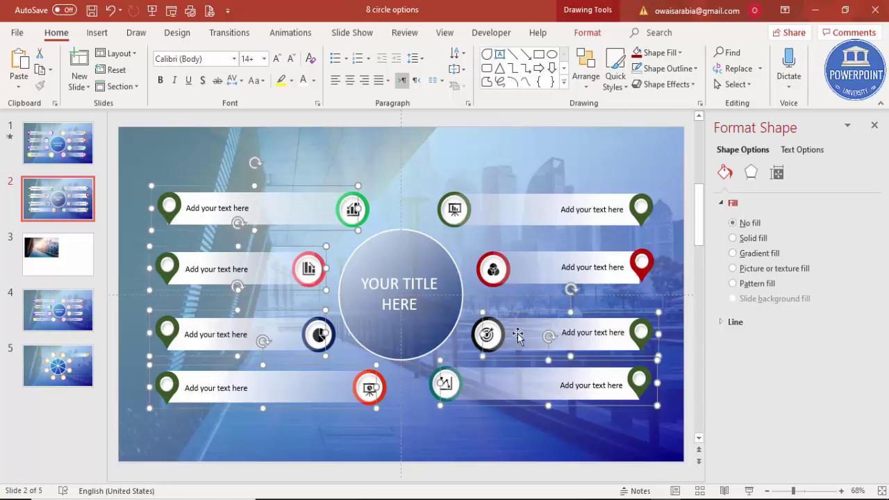
pyautogui.keyDown('shift'); pyautogui.click(524, 257); pyautogui.keyUp('shift')
pyautogui.keyDown('shift'); pyautogui.click(521, 211); pyautogui.keyUp('shift')
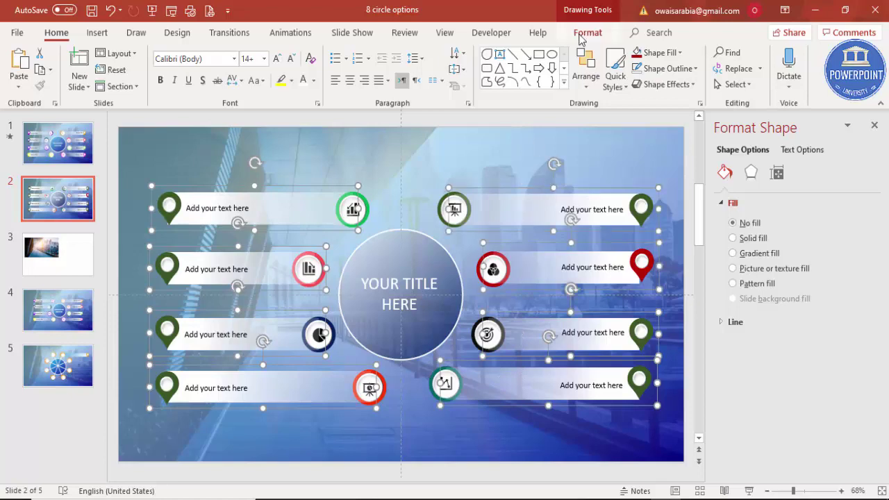
pyautogui.click(588, 33)
pyautogui.click(700, 71)
pyautogui.click(676, 102)
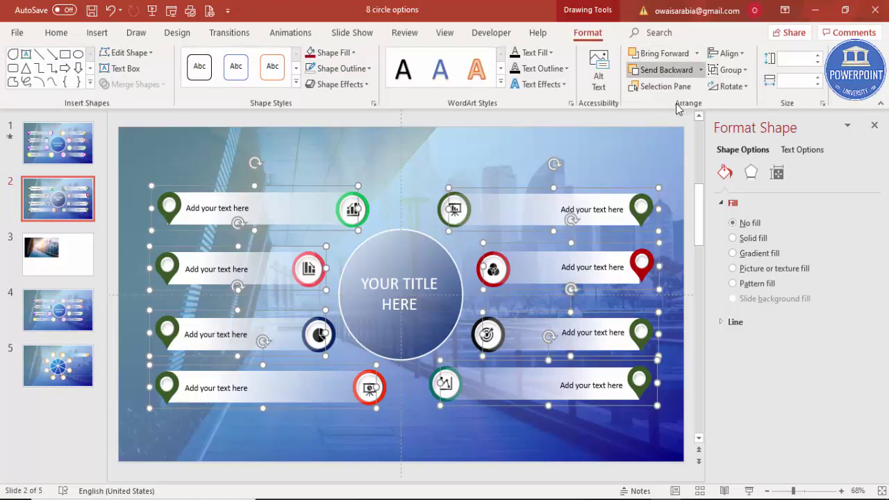
pyautogui.click(574, 146)
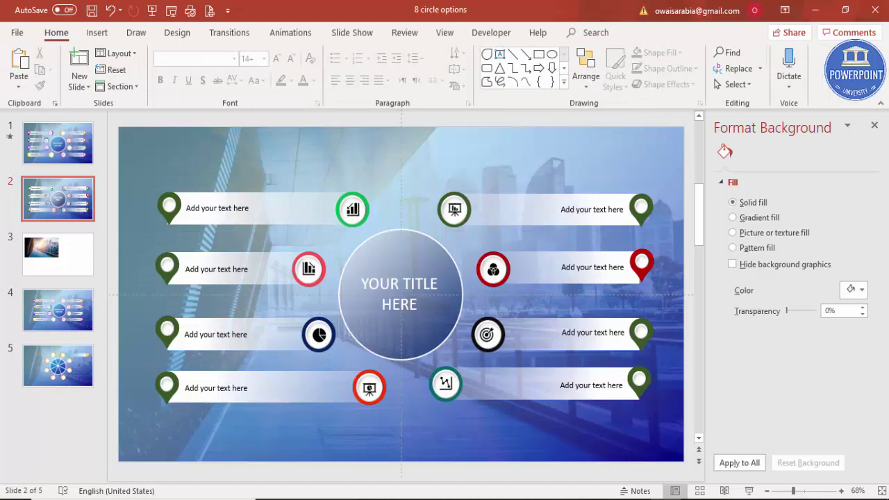
# Close the Format Background pane and show the Animation Pane
pyautogui.click(875, 127)
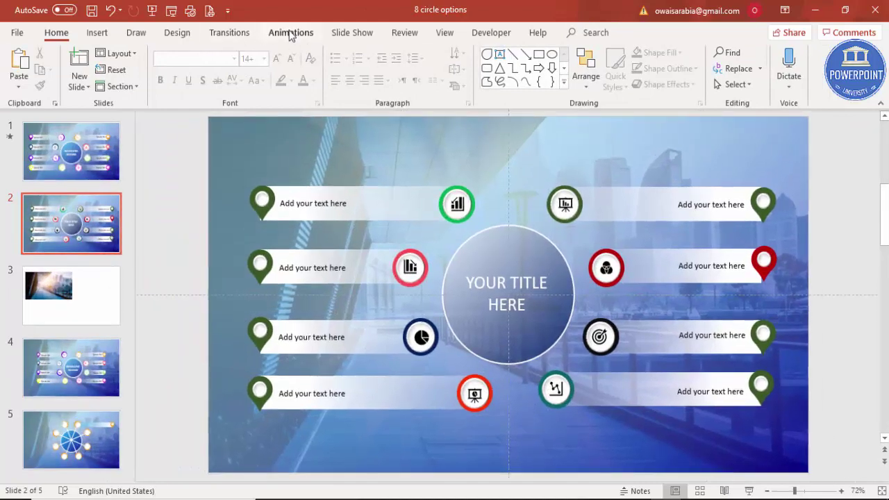
pyautogui.click(301, 36)
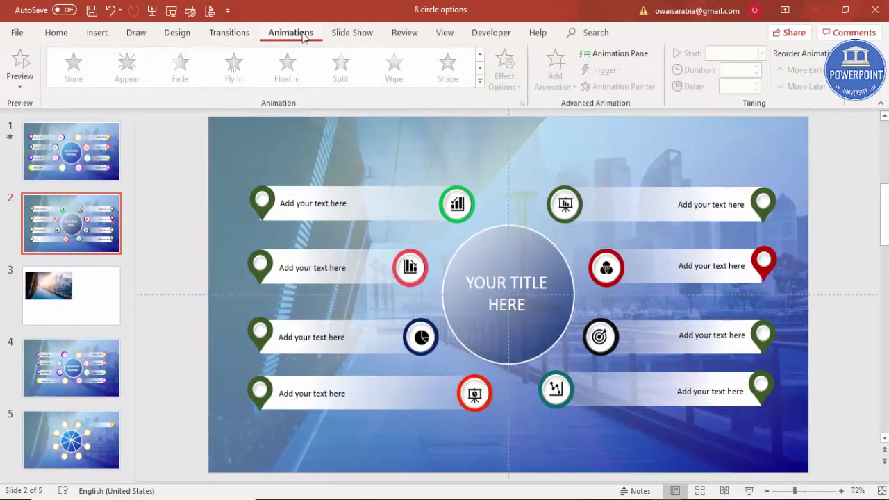
pyautogui.click(621, 55)
# Select all eight banners and bring up the Add Animation effects gallery
pyautogui.click(519, 212)
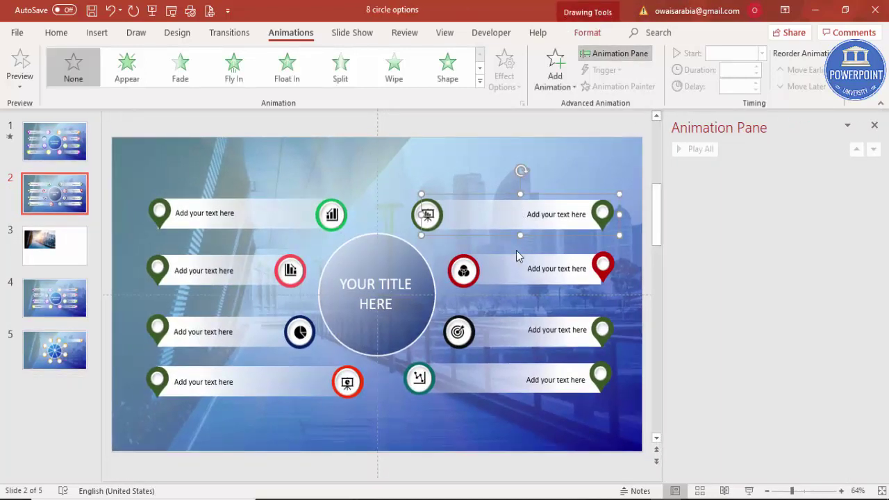
pyautogui.keyDown('shift'); pyautogui.click(518, 275); pyautogui.keyUp('shift')
pyautogui.keyDown('shift'); pyautogui.click(514, 338); pyautogui.keyUp('shift')
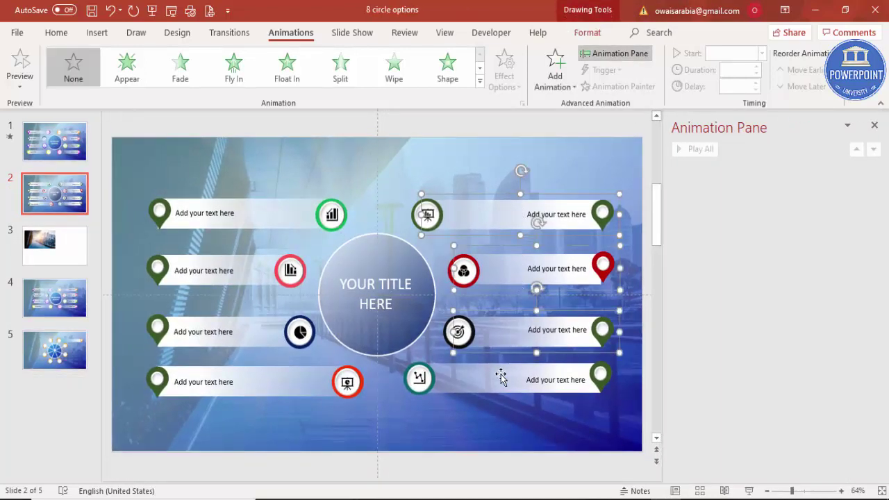
pyautogui.keyDown('shift'); pyautogui.click(500, 376); pyautogui.keyUp('shift')
pyautogui.keyDown('shift'); pyautogui.click(245, 389); pyautogui.keyUp('shift')
pyautogui.keyDown('shift'); pyautogui.click(248, 334); pyautogui.keyUp('shift')
pyautogui.keyDown('shift'); pyautogui.click(230, 281); pyautogui.keyUp('shift')
pyautogui.keyDown('shift'); pyautogui.click(251, 220); pyautogui.keyUp('shift')
pyautogui.click(562, 84)
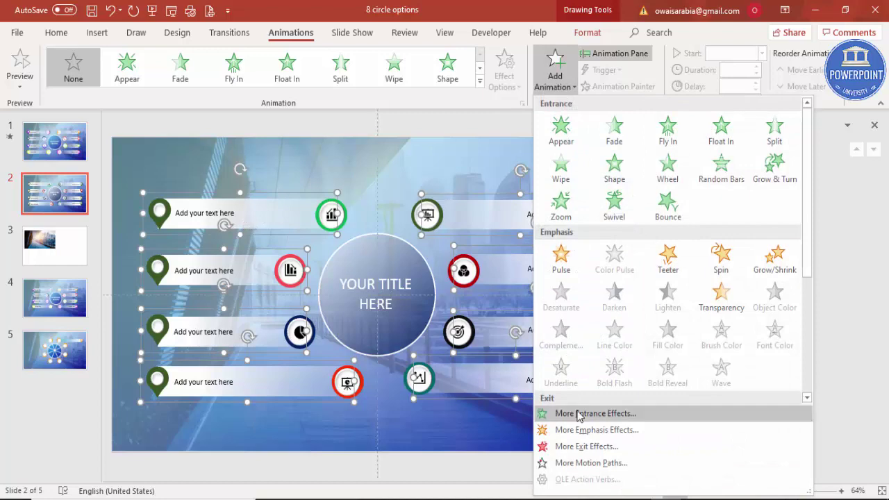
# Apply the Stretch entrance effect to all eight banners from More Entrance Effects
pyautogui.click(577, 413)
pyautogui.click(406, 365)
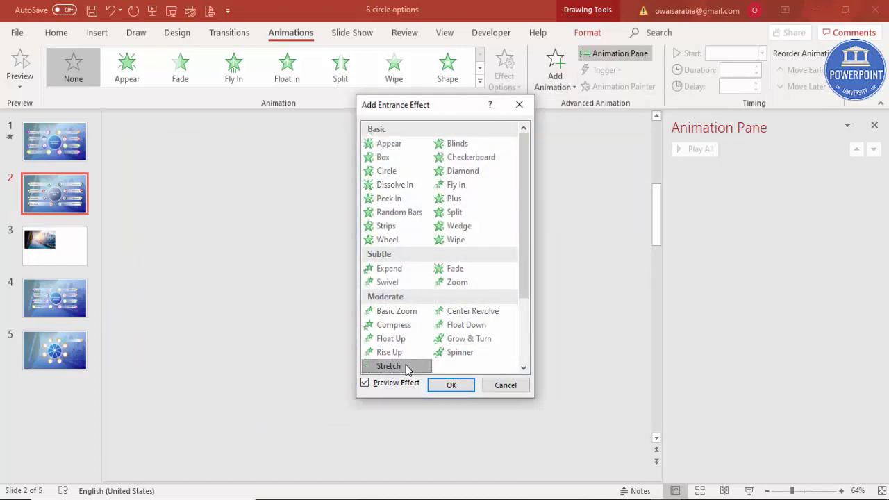
pyautogui.click(450, 386)
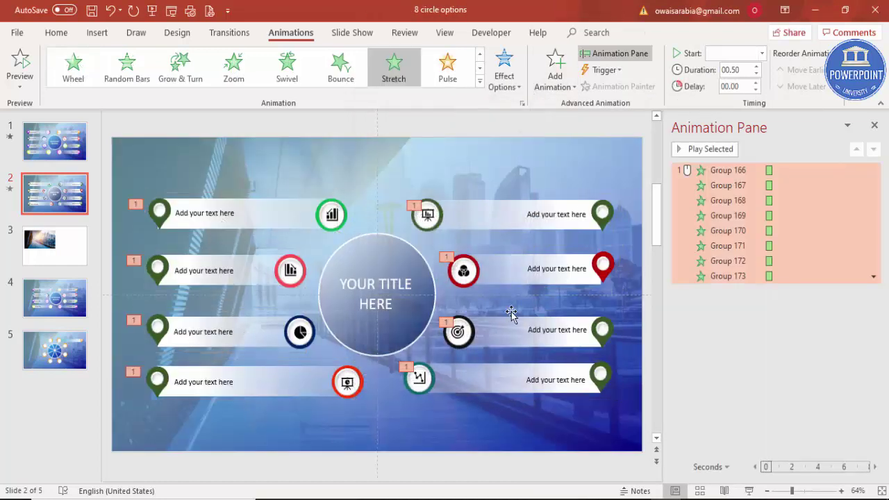
pyautogui.click(744, 339)
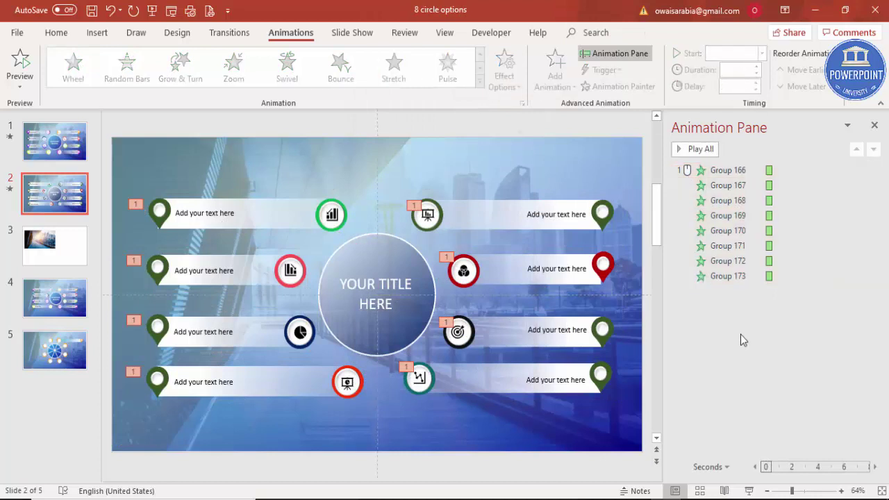
# Set the four right-side banner groups to stretch From Left
pyautogui.click(548, 218)
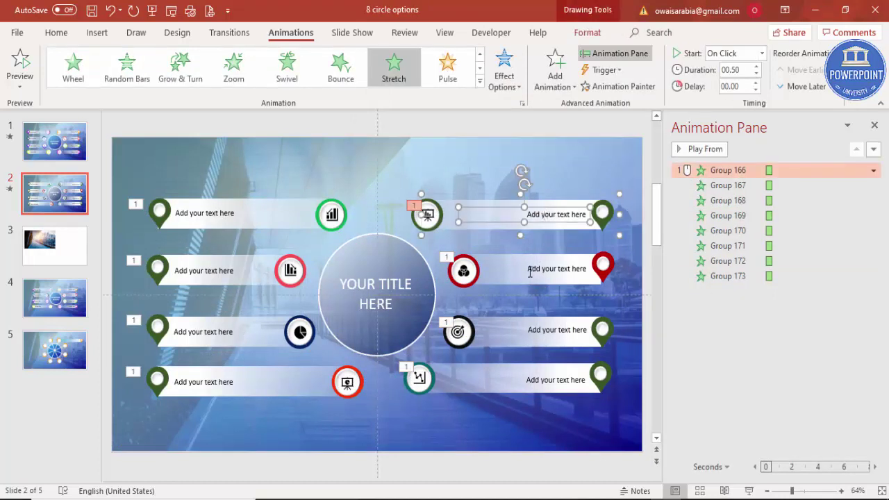
pyautogui.keyDown('shift'); pyautogui.click(530, 273); pyautogui.keyUp('shift')
pyautogui.keyDown('shift'); pyautogui.click(502, 337); pyautogui.keyUp('shift')
pyautogui.keyDown('shift'); pyautogui.click(496, 372); pyautogui.keyUp('shift')
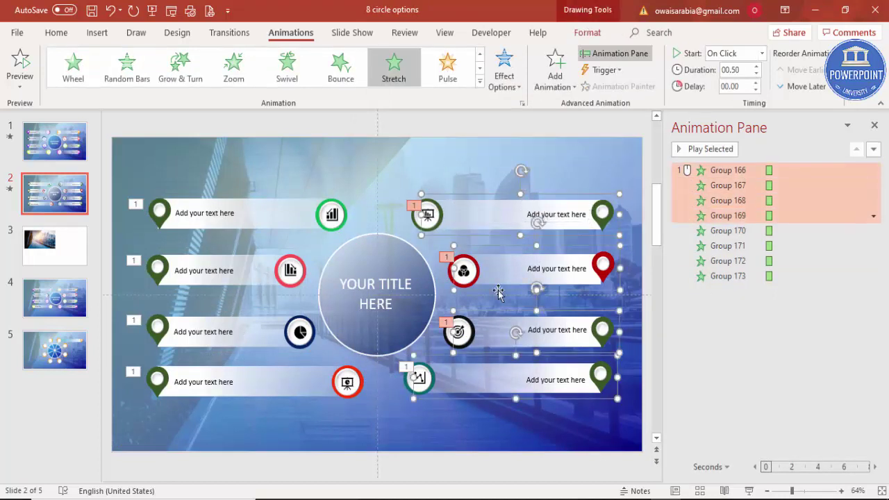
pyautogui.click(505, 75)
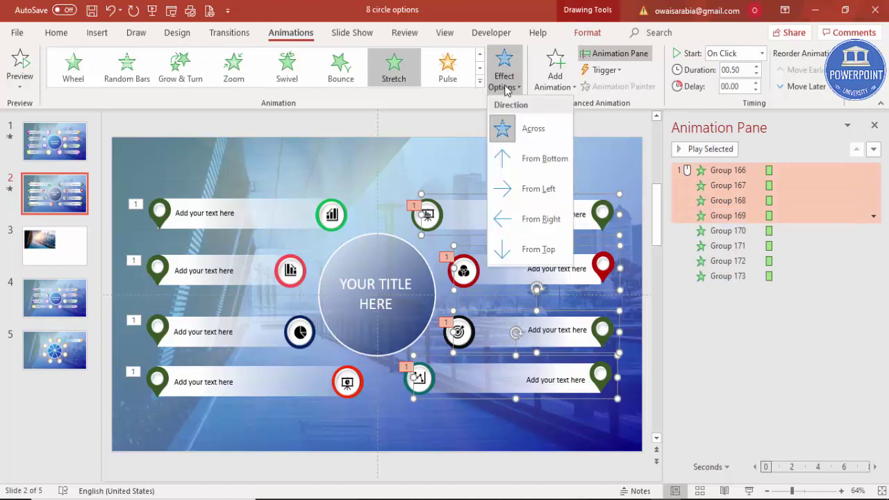
pyautogui.click(545, 189)
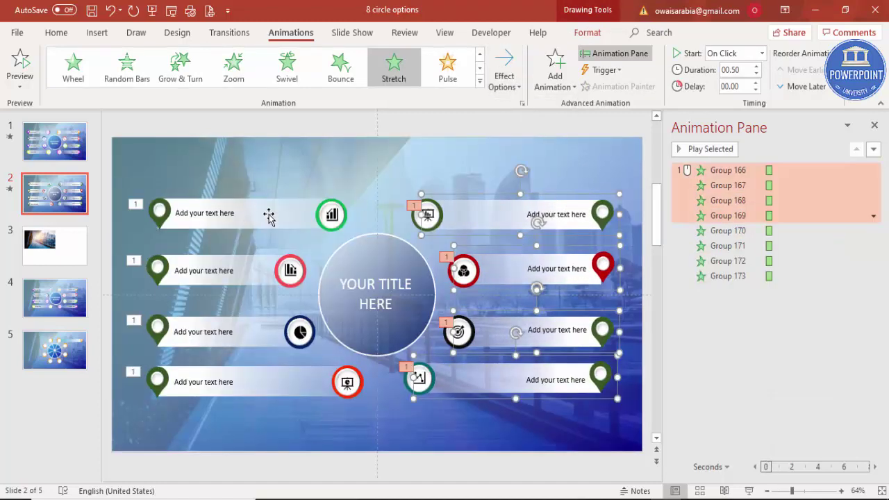
# Set the four left-side banner groups to stretch From Right
pyautogui.click(266, 224)
pyautogui.keyDown('shift'); pyautogui.click(254, 265); pyautogui.keyUp('shift')
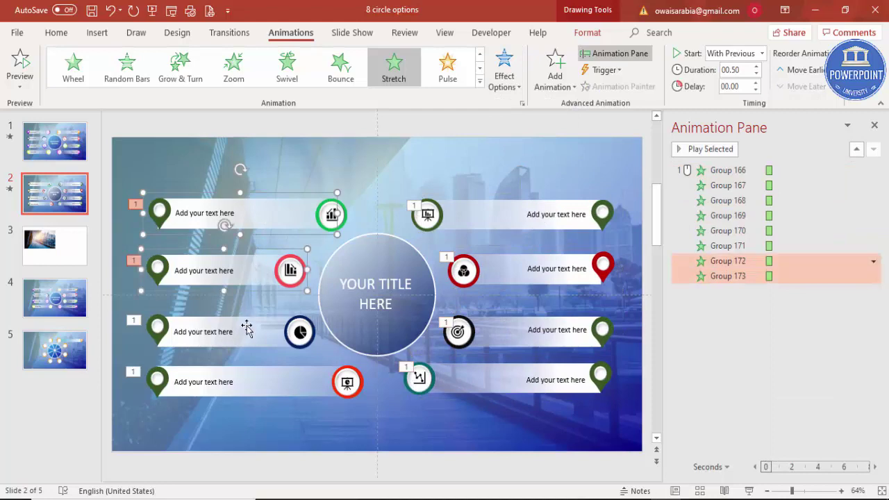
pyautogui.keyDown('shift'); pyautogui.click(247, 328); pyautogui.keyUp('shift')
pyautogui.keyDown('shift'); pyautogui.click(248, 374); pyautogui.keyUp('shift')
pyautogui.click(505, 77)
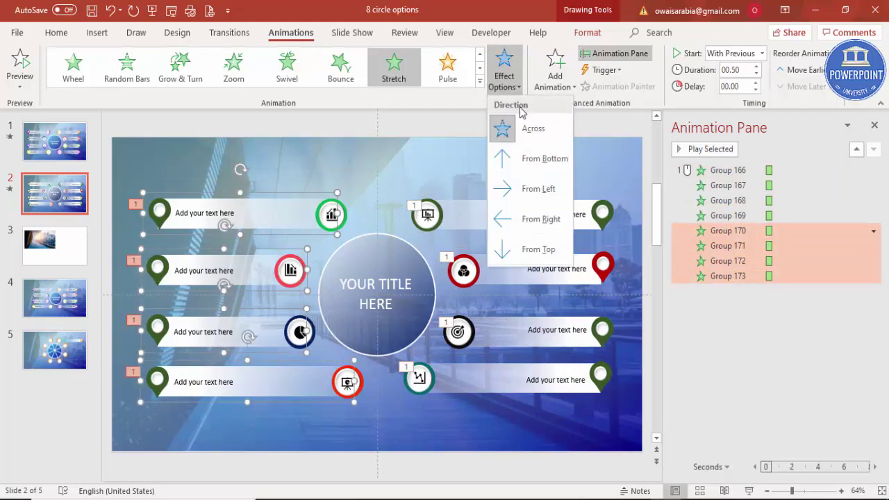
pyautogui.click(541, 218)
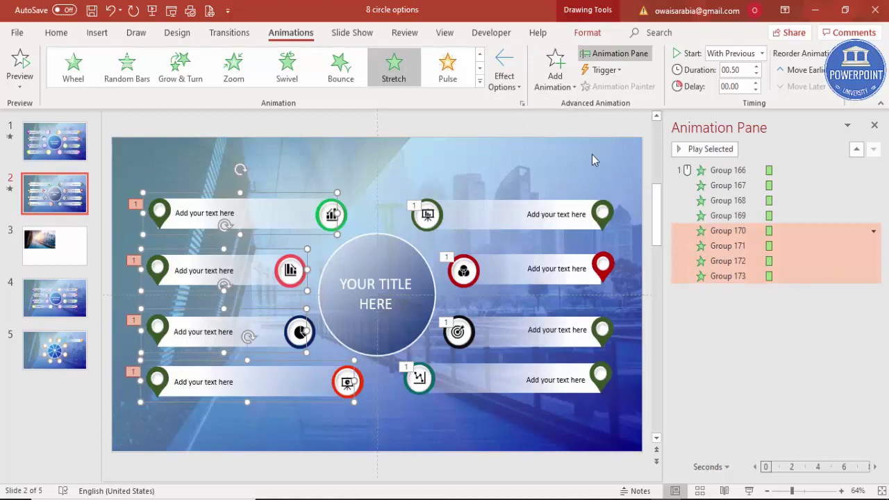
pyautogui.click(640, 262)
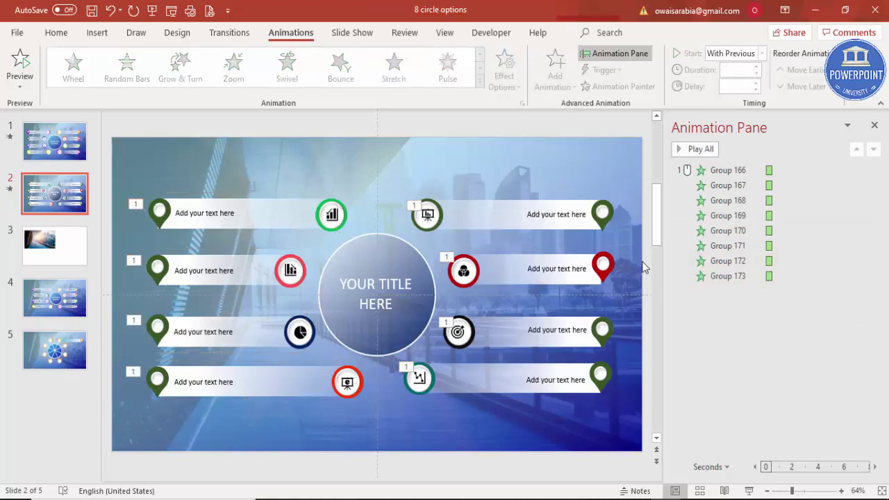
# Preview the banners' Stretch entrance in Slide Show from this slide
pyautogui.click(751, 492)
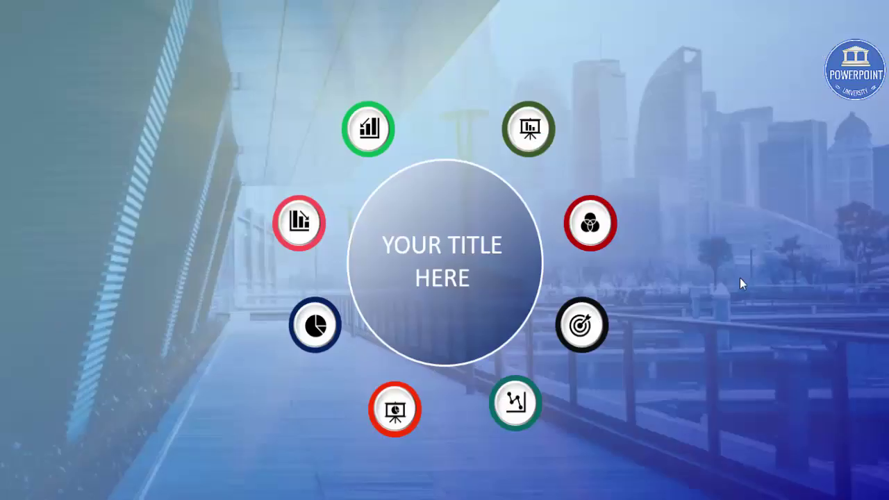
pyautogui.click(740, 278)
pyautogui.press('Escape')
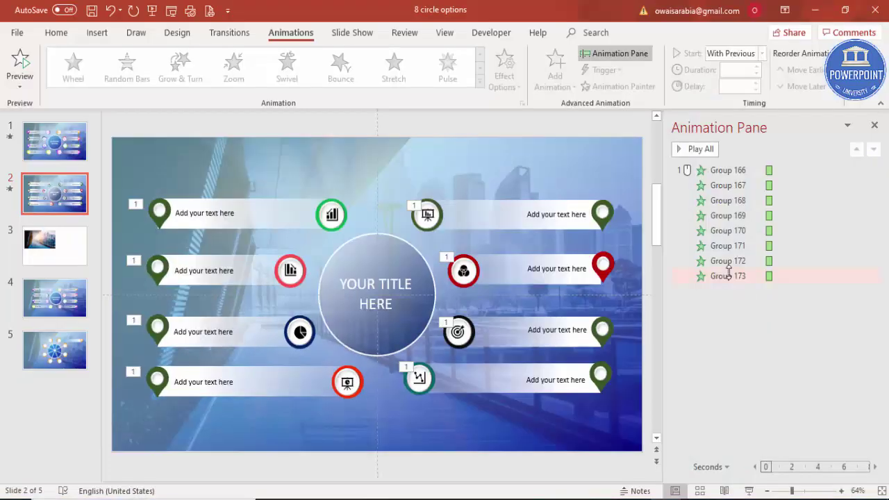